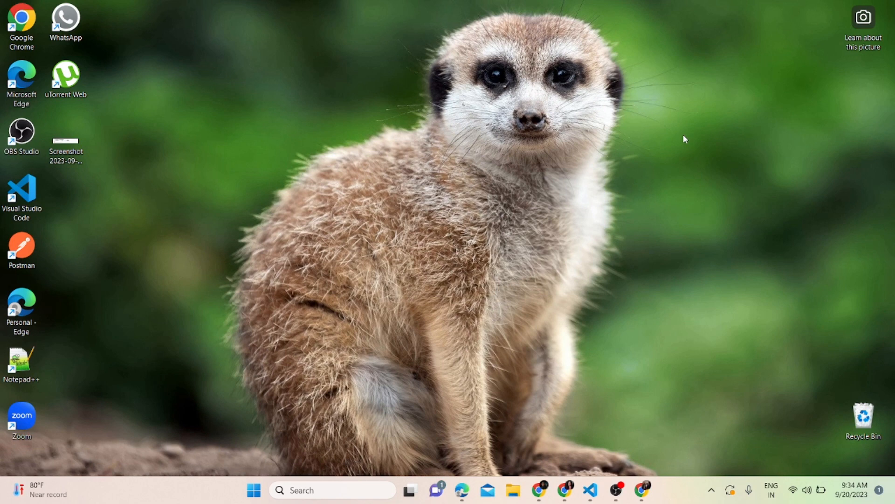
Switch to Chrome, search the Account fields for "Appro" and open Approval status in a new tab to review its picklist values
click(565, 491)
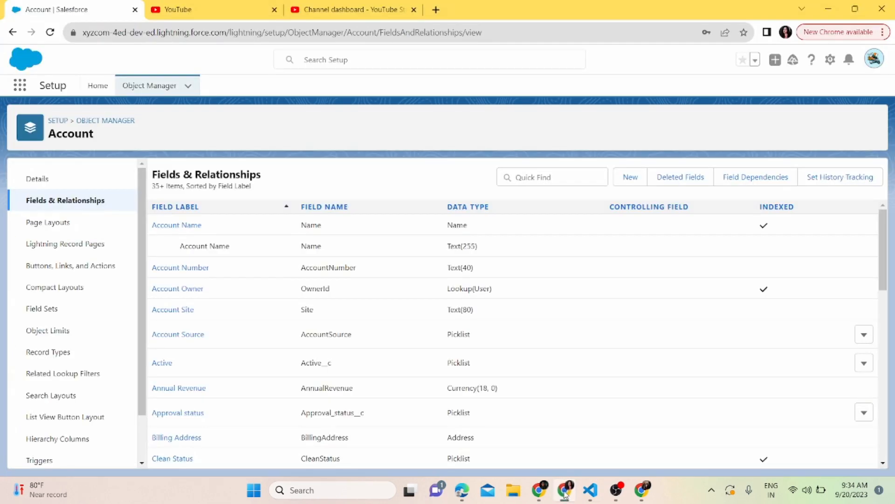
click(555, 177)
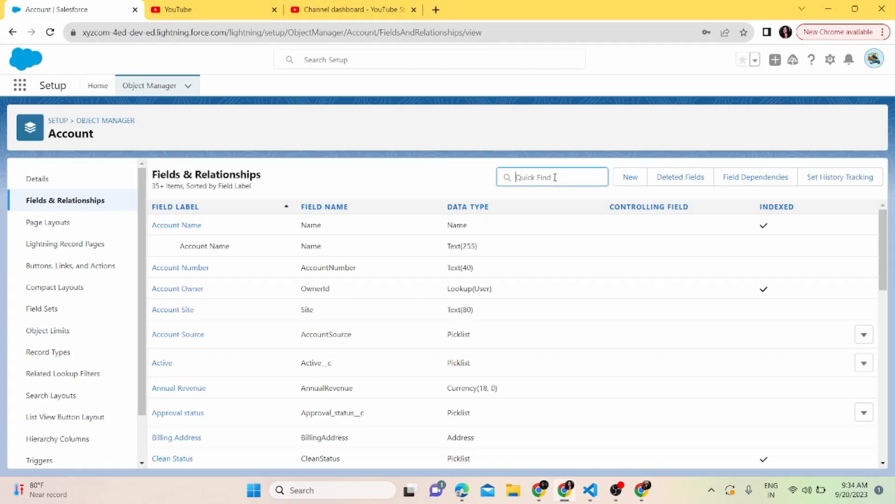
text(Appro)
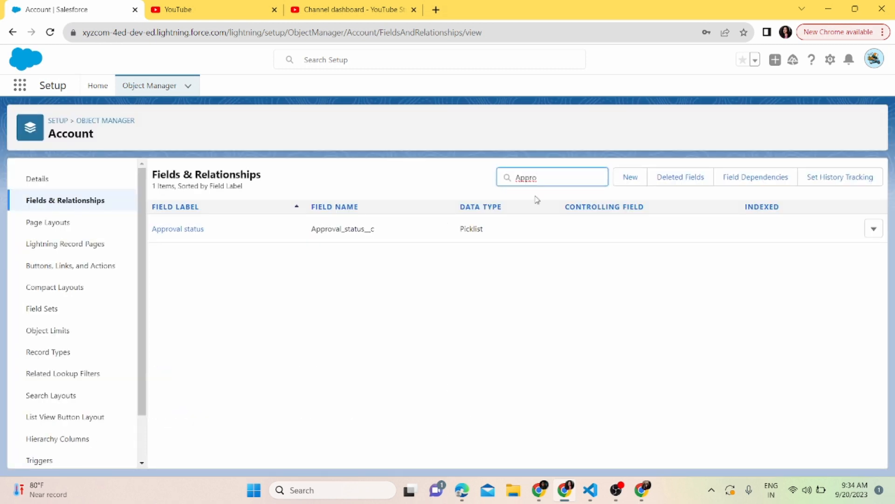
right_click(173, 232)
click(187, 243)
click(186, 14)
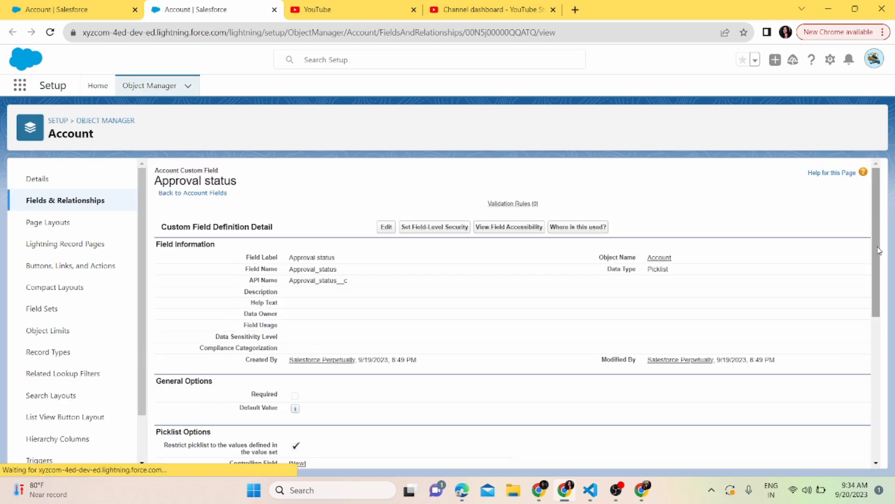
scroll(868, 280, down, 5)
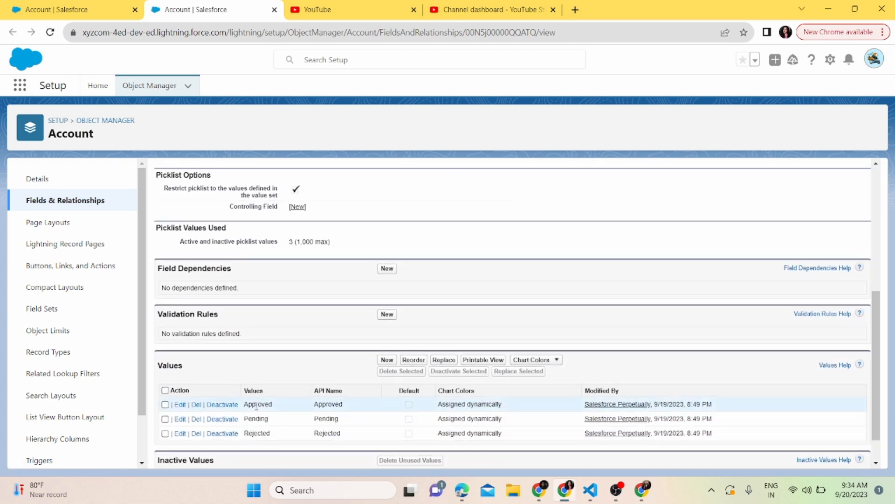
Search the Account fields for "Price" and open the Price field's definition in a new tab
click(77, 10)
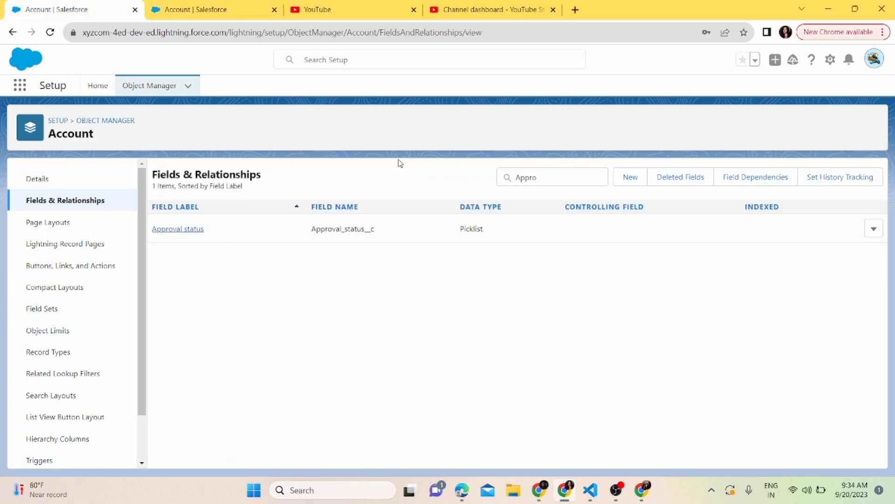
double_click(542, 182)
text(P)
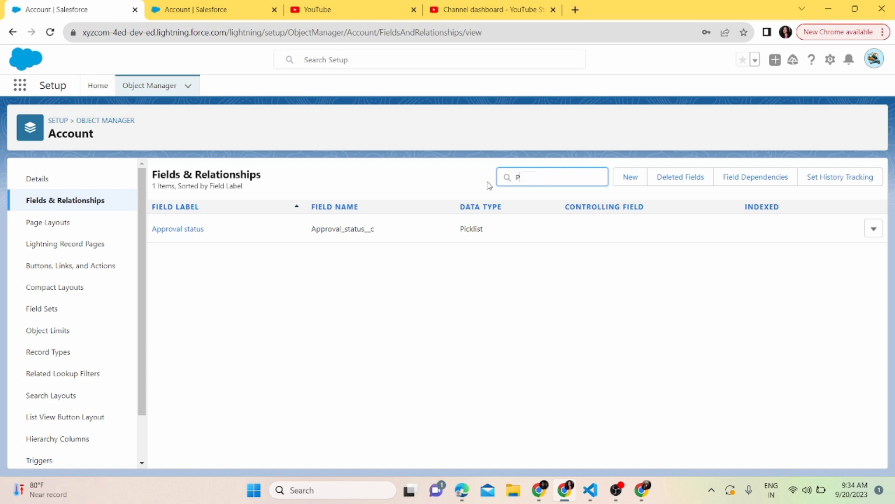
text(rice)
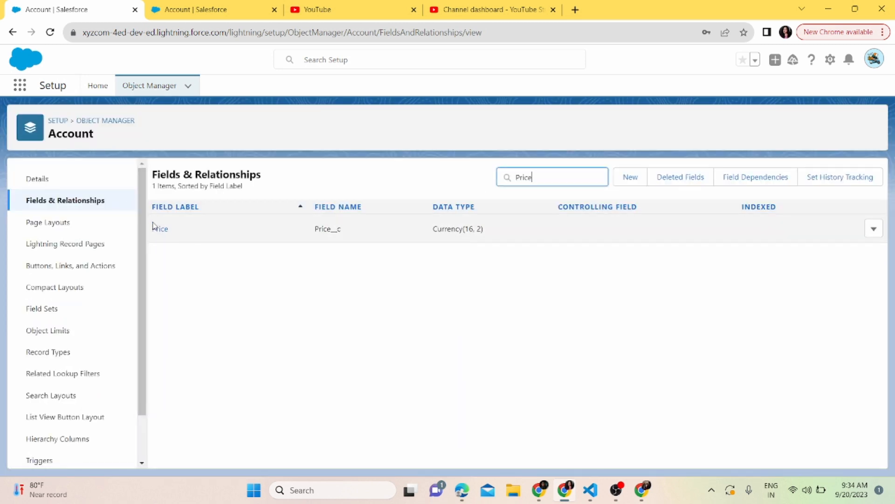
right_click(164, 231)
click(175, 244)
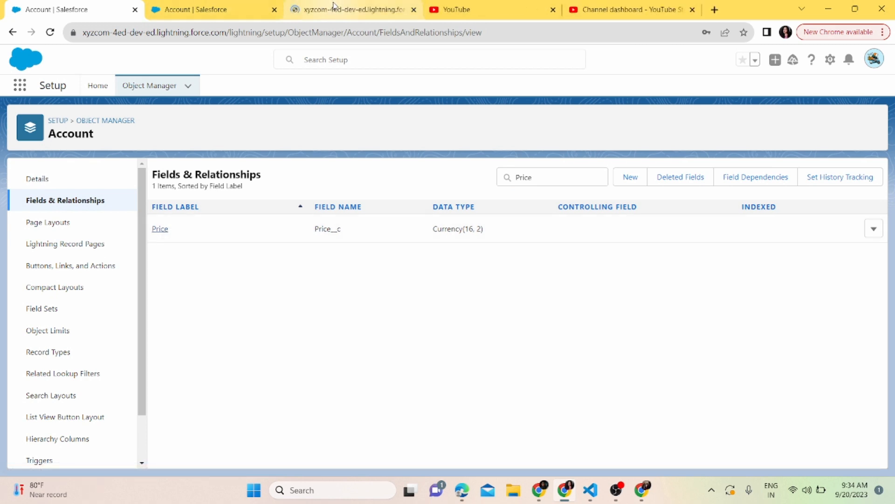
click(335, 7)
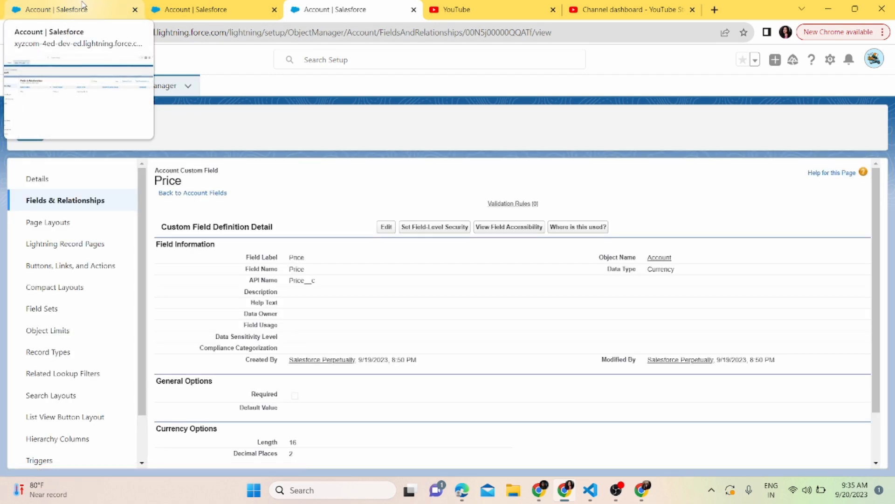
Switch from Setup to the Sales app and open the details of the "Account Number Check" account
click(83, 5)
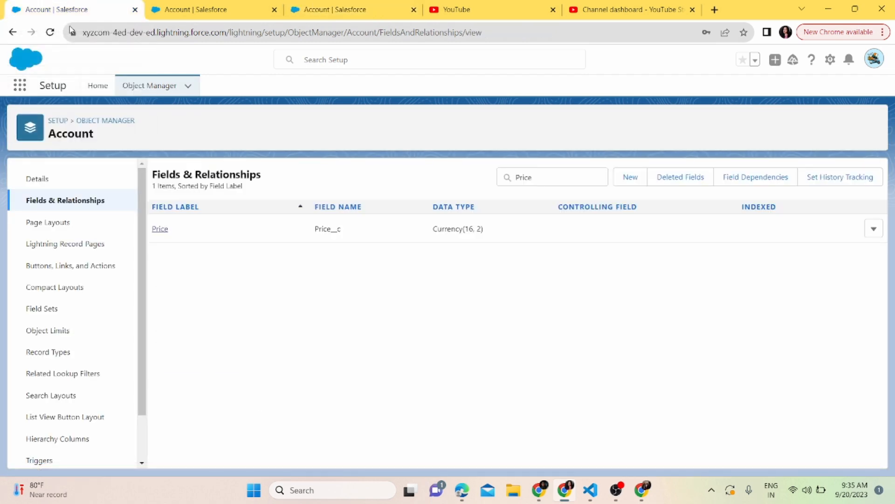
click(20, 85)
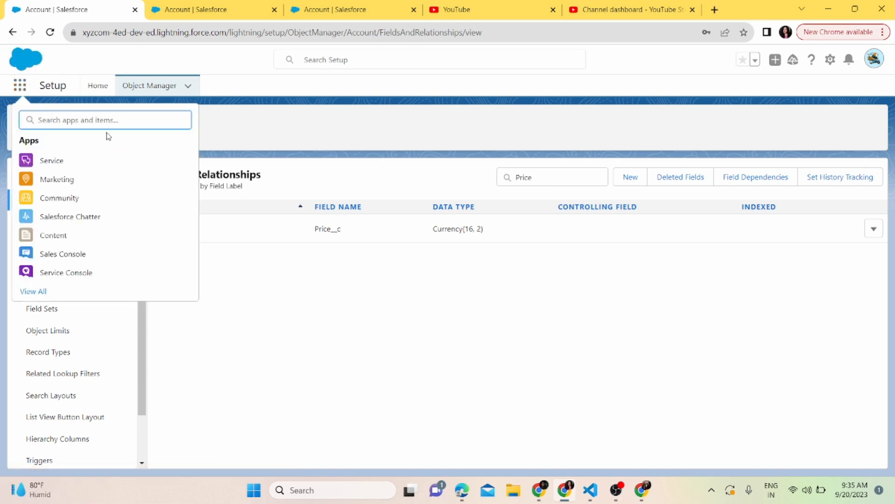
text(sales)
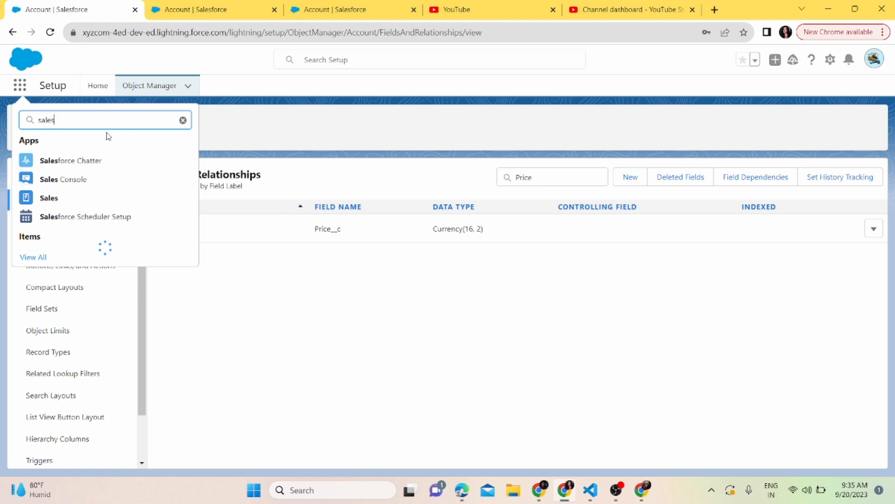
click(52, 199)
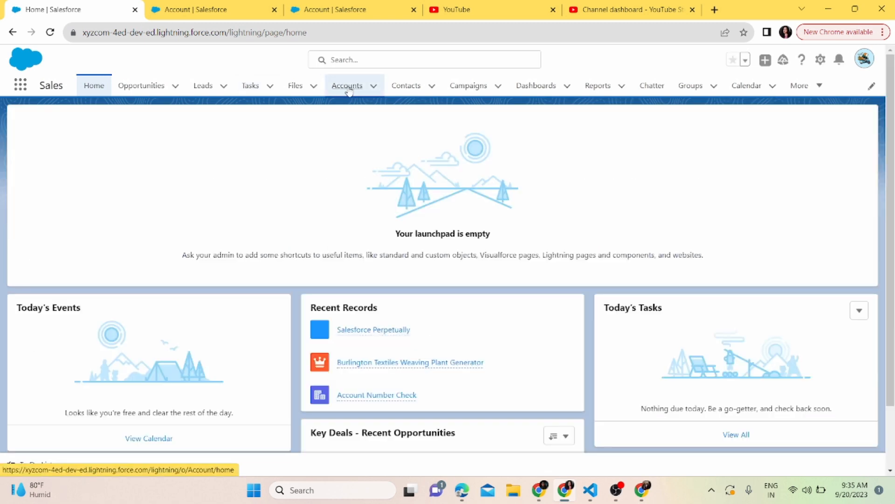
click(347, 89)
click(107, 195)
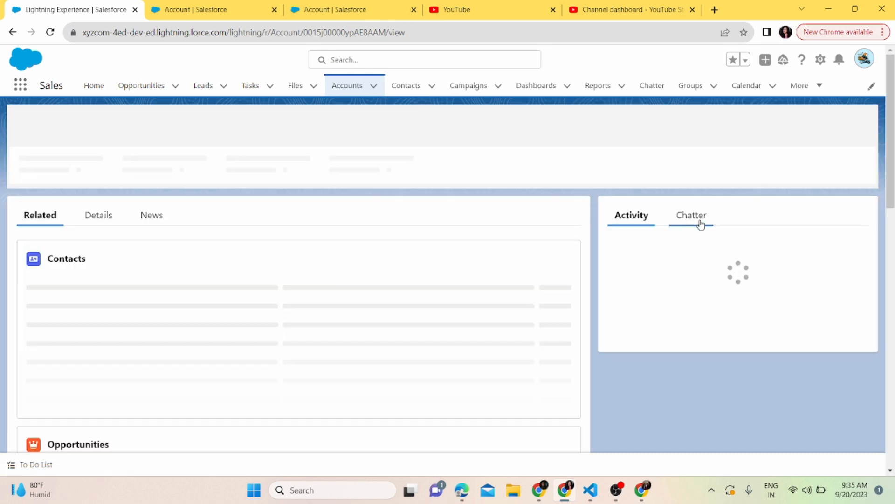
click(95, 216)
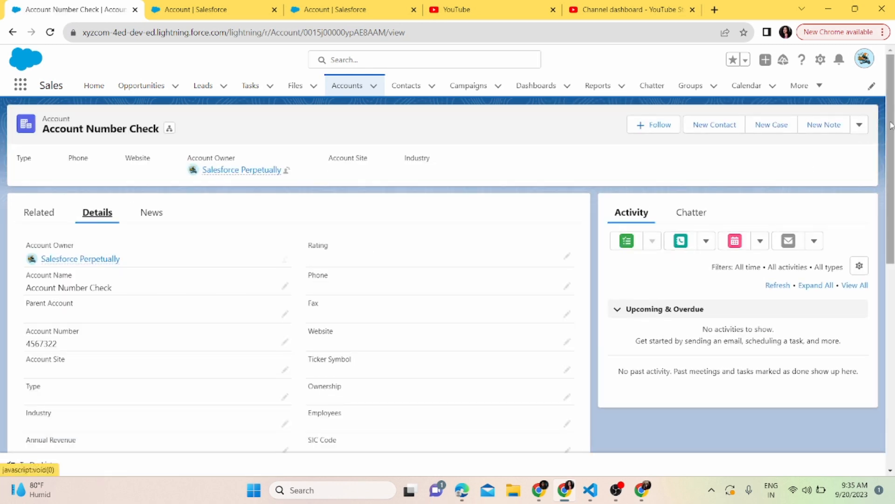
Find the Price field in the account's details, set it to 300 with Approval status left at None, and save the record
drag(891, 125, 769, 173)
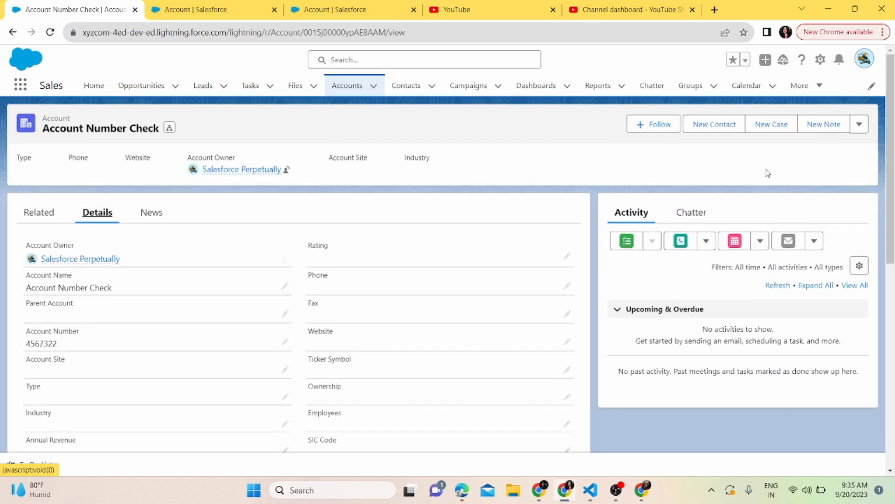
key(ctrl+f)
text(P)
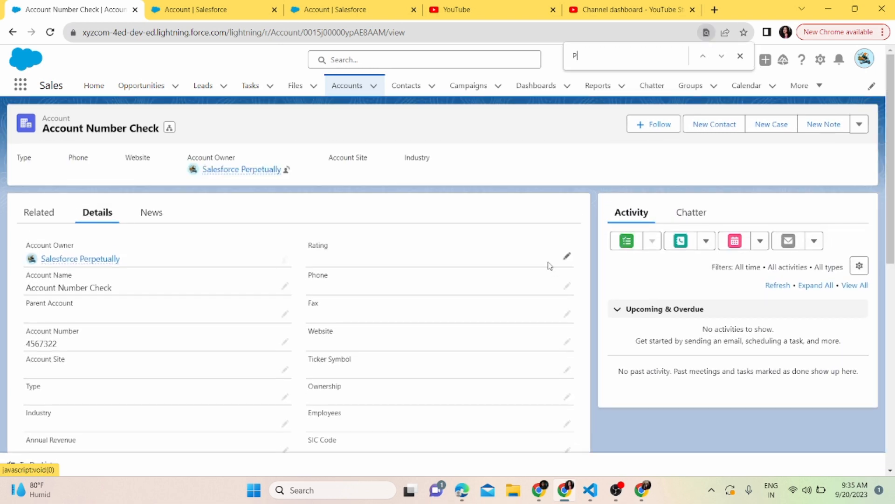
text(rice)
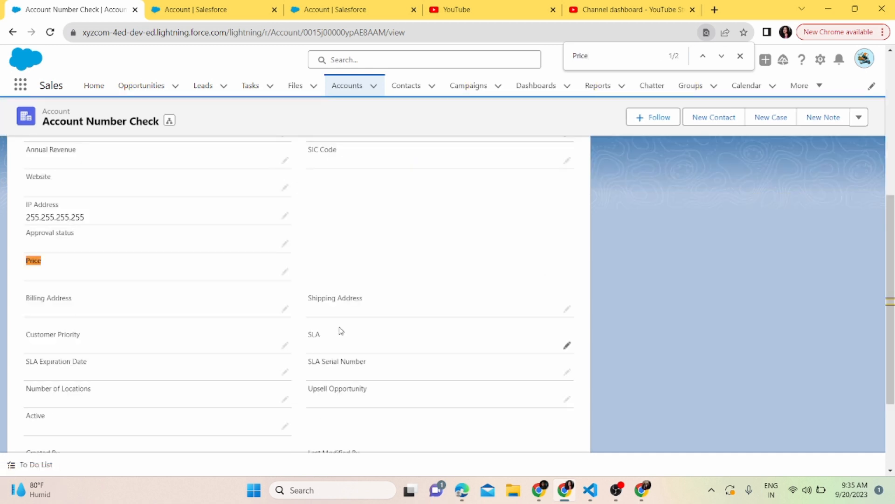
click(285, 272)
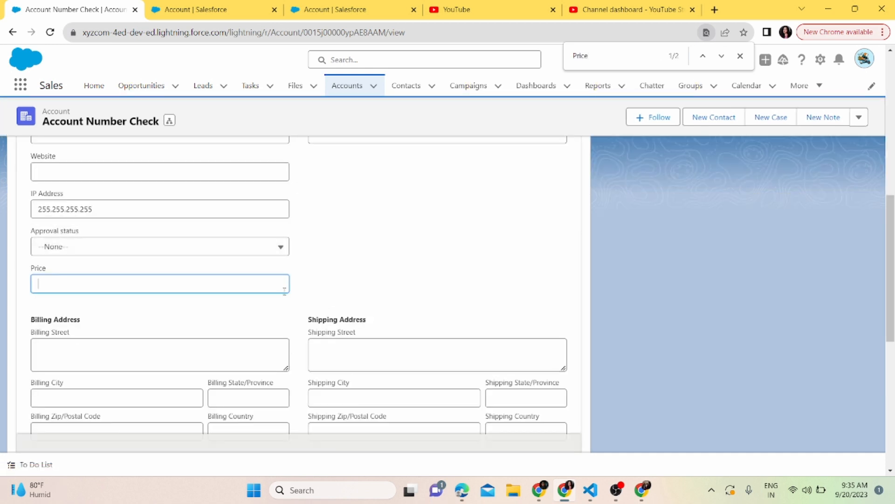
text(300)
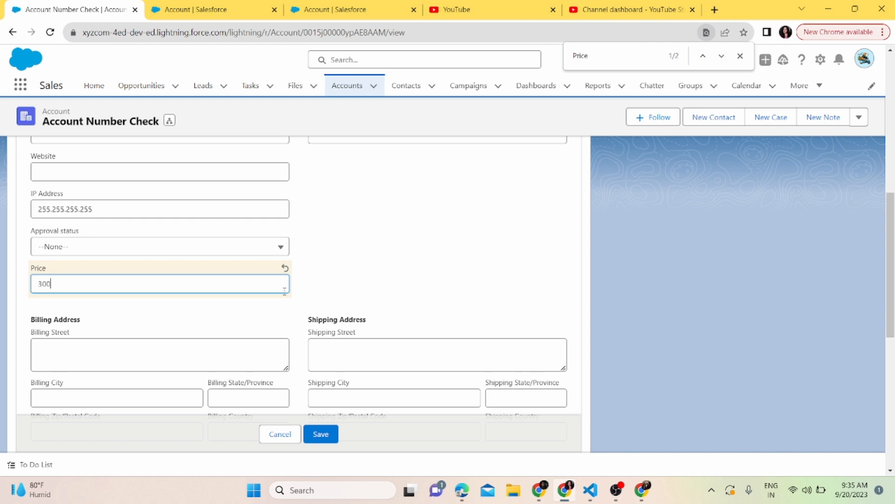
click(130, 243)
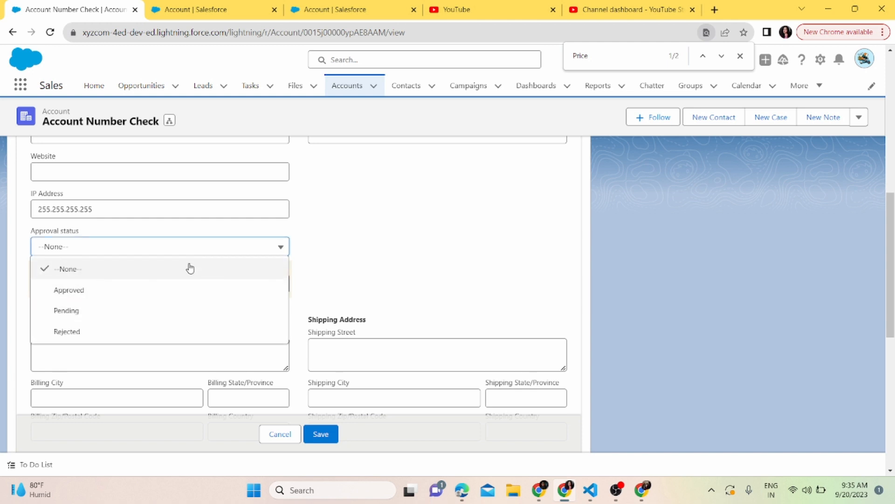
click(267, 254)
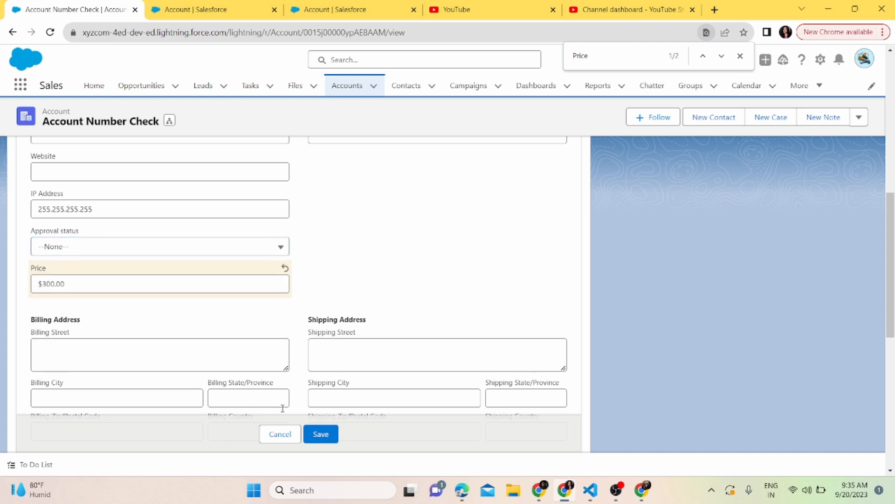
click(322, 434)
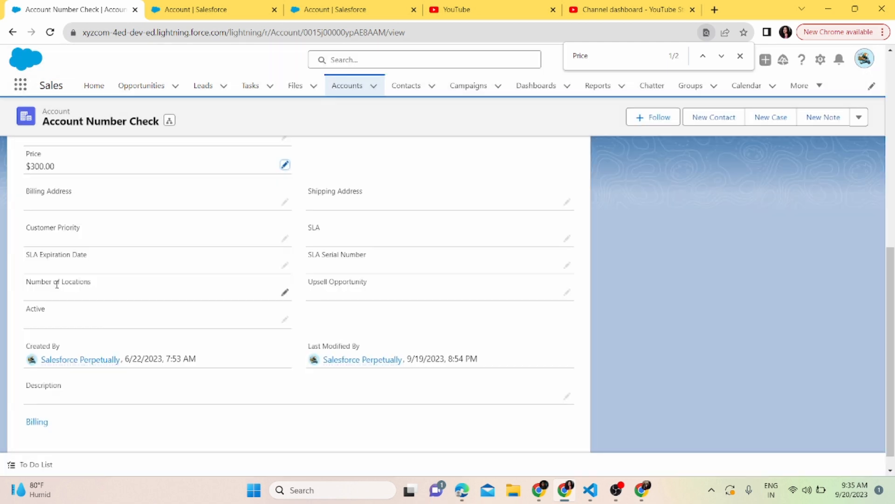
Recheck the Approval status field's picklist values, return to the account record and dismiss the page search
click(186, 5)
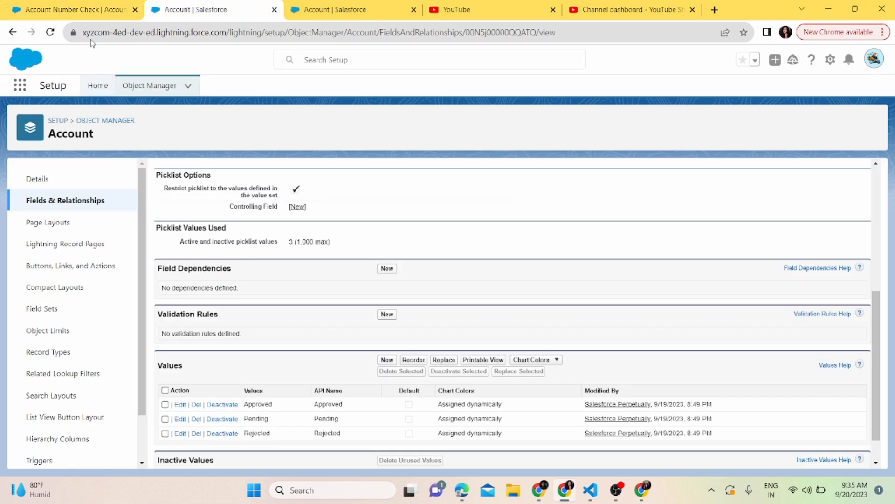
click(88, 5)
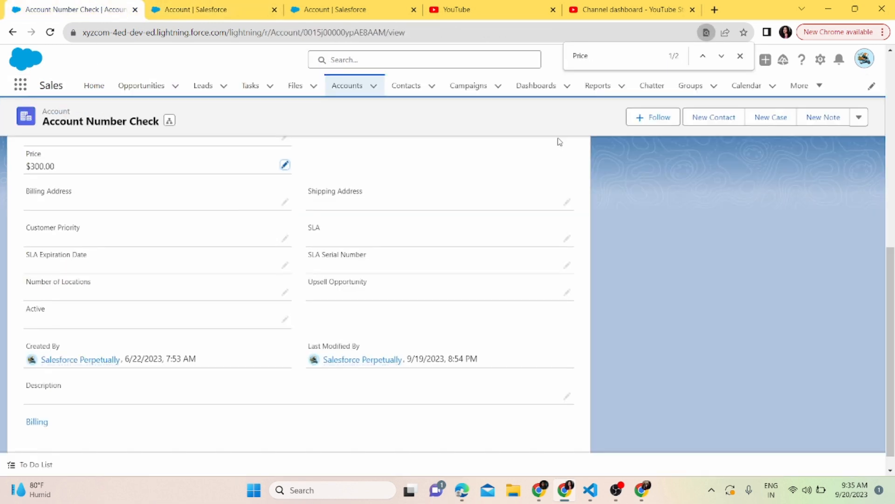
click(741, 56)
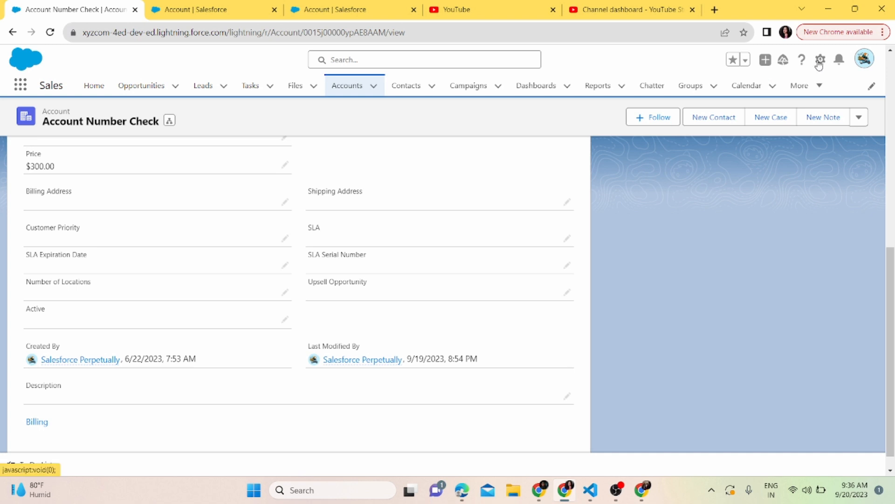
Open Setup in a new tab and go to the Account object's validation rules
click(820, 60)
click(786, 101)
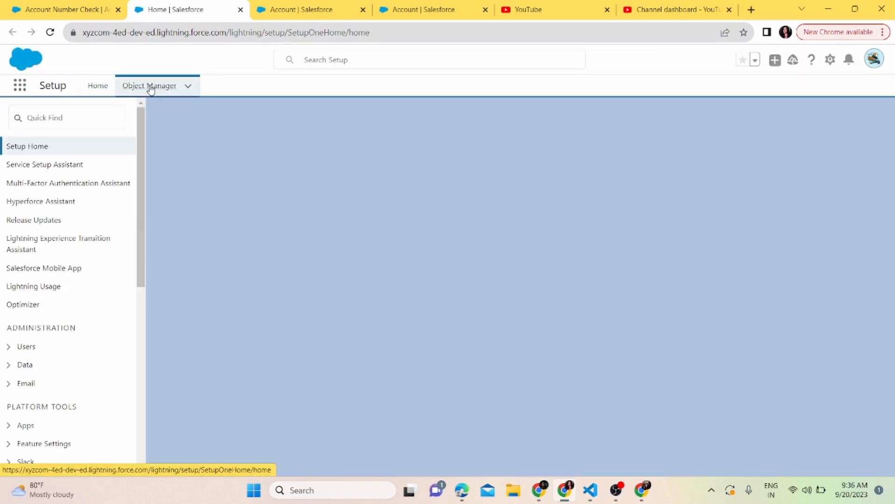
click(150, 88)
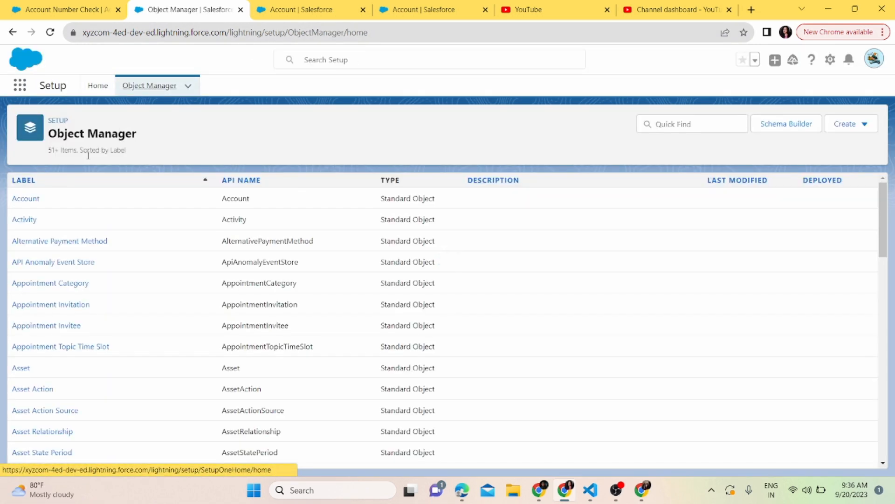
click(25, 199)
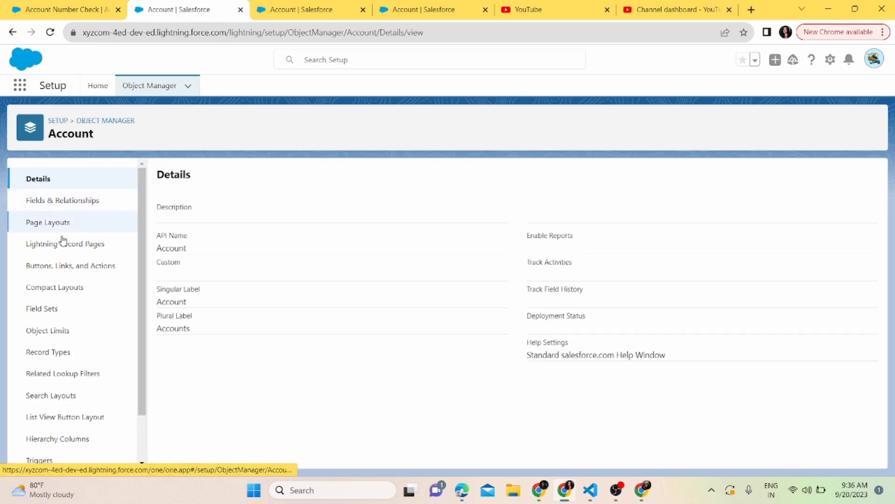
drag(144, 337, 139, 378)
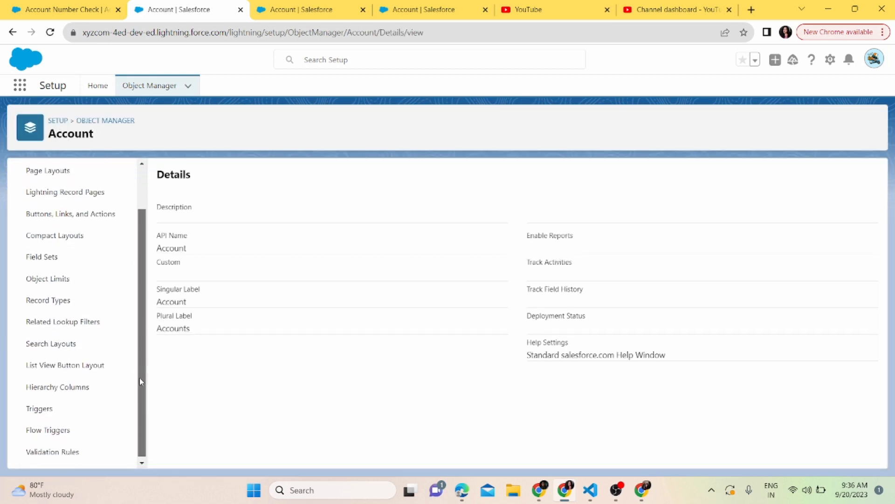
click(46, 449)
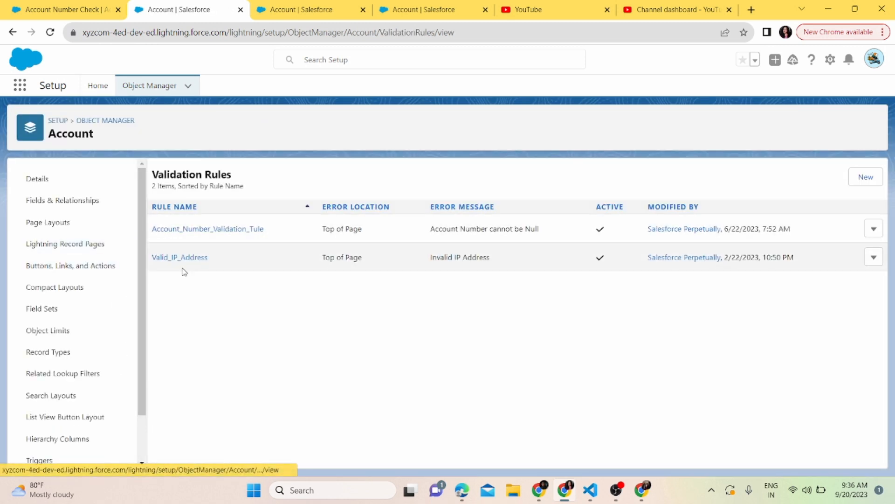
Start a new Account validation rule with the rule name "Price change validation rule"
click(867, 179)
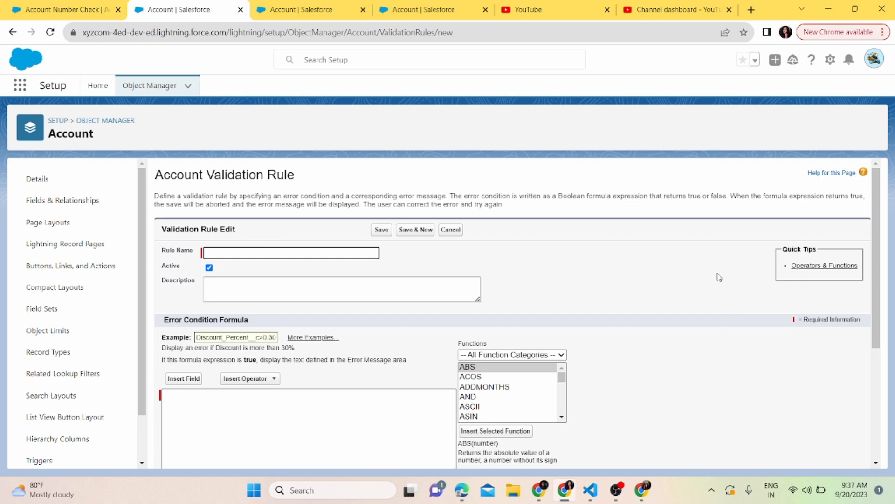
click(272, 248)
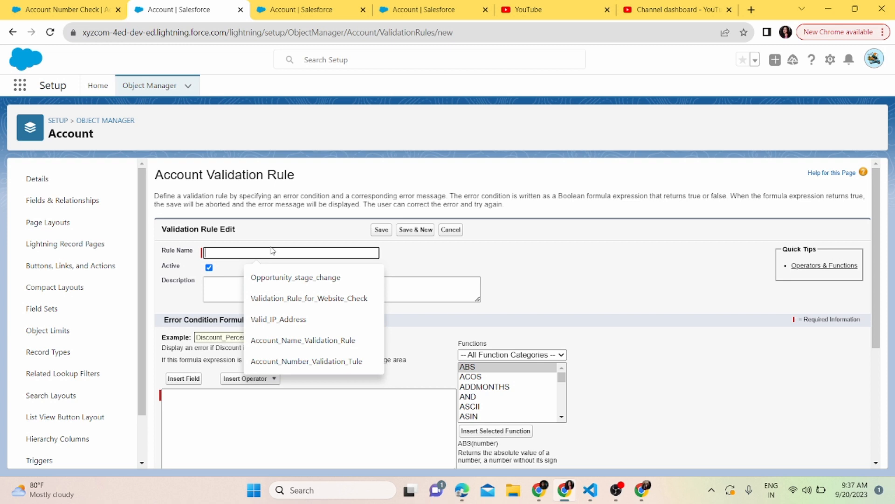
text(Price change validation rule)
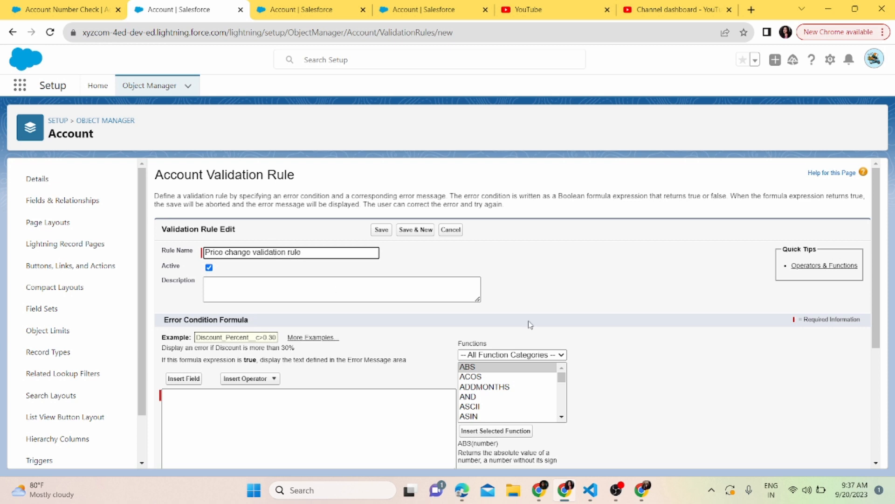
Insert the AND function into the empty error condition formula
click(677, 270)
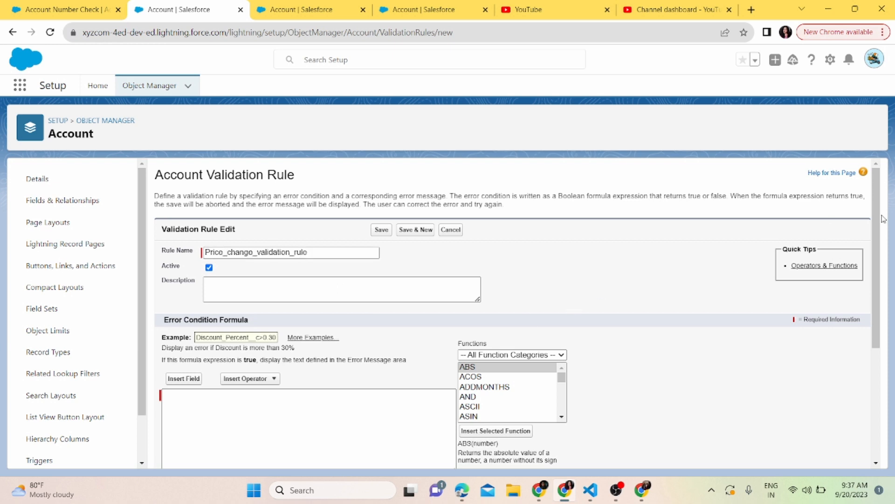
scroll(877, 233, down, 2)
click(316, 340)
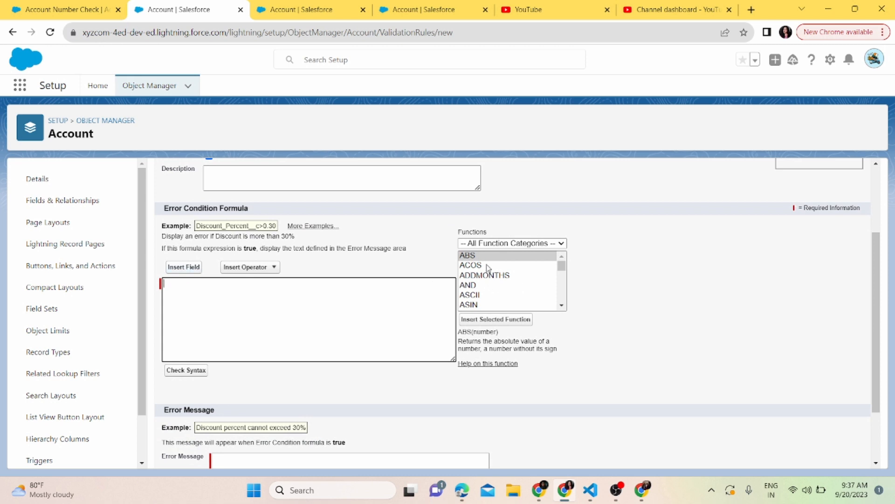
click(483, 285)
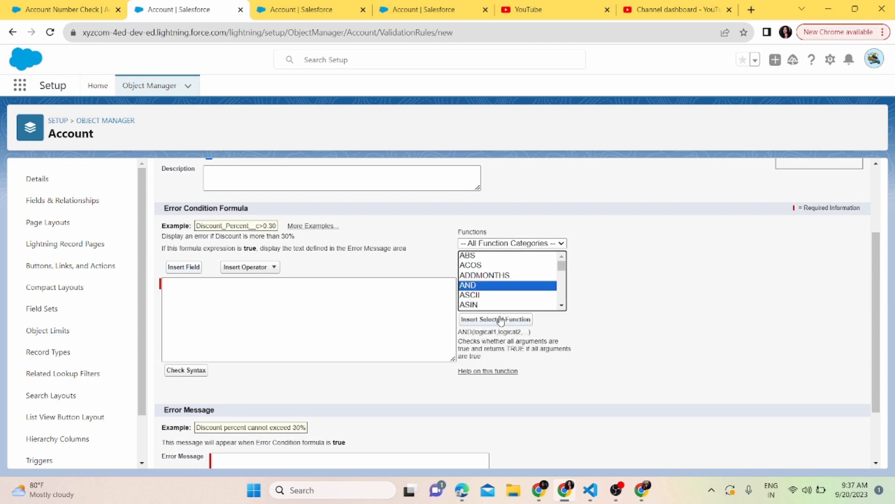
click(485, 320)
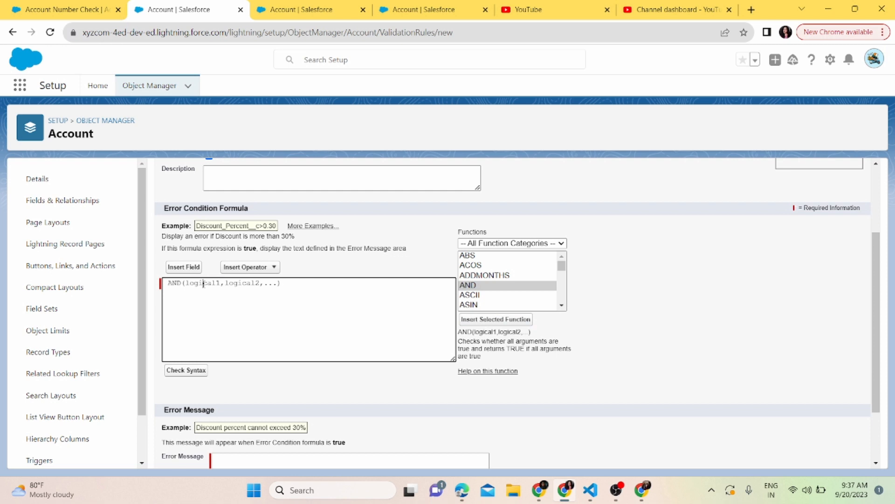
Check the Approval status field's definition and replace the AND function's logical1 argument with the ISPICKVAL function
double_click(203, 283)
click(321, 8)
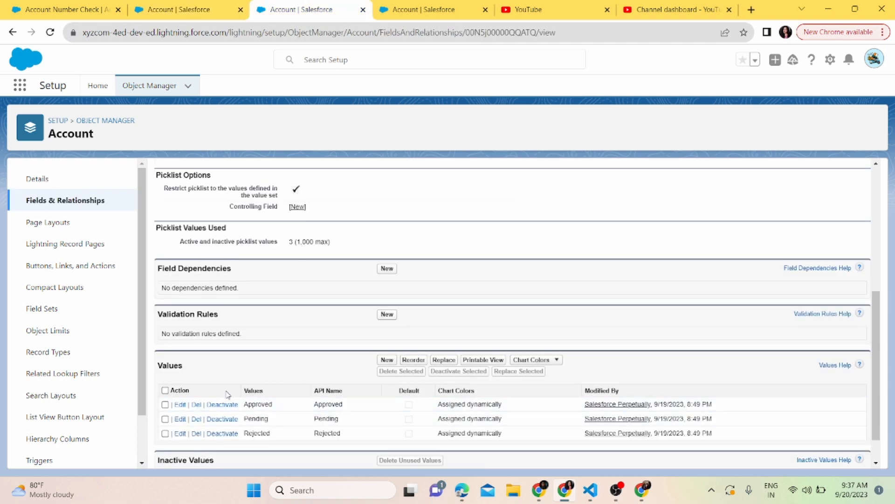
drag(875, 343, 876, 219)
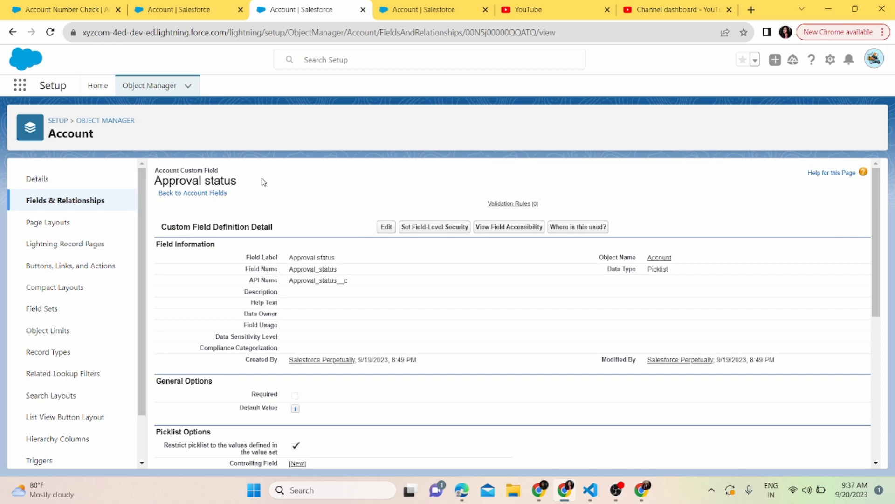
click(161, 11)
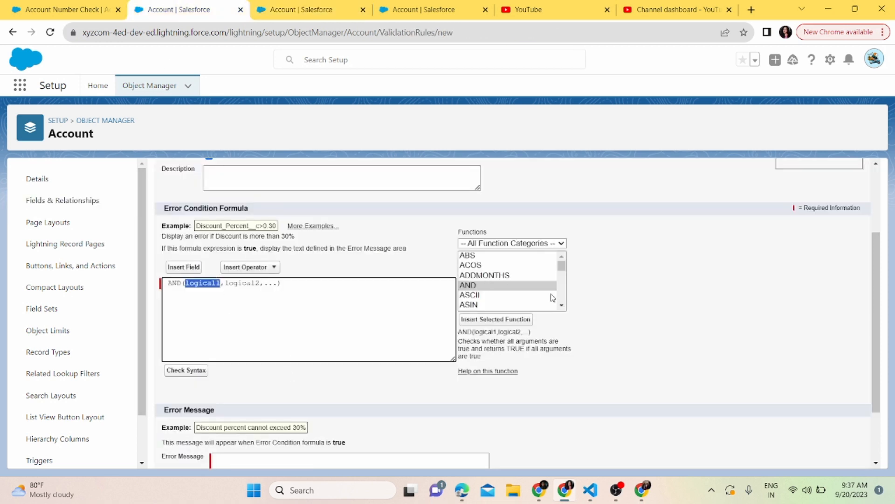
click(562, 307)
click(564, 307)
click(564, 307)
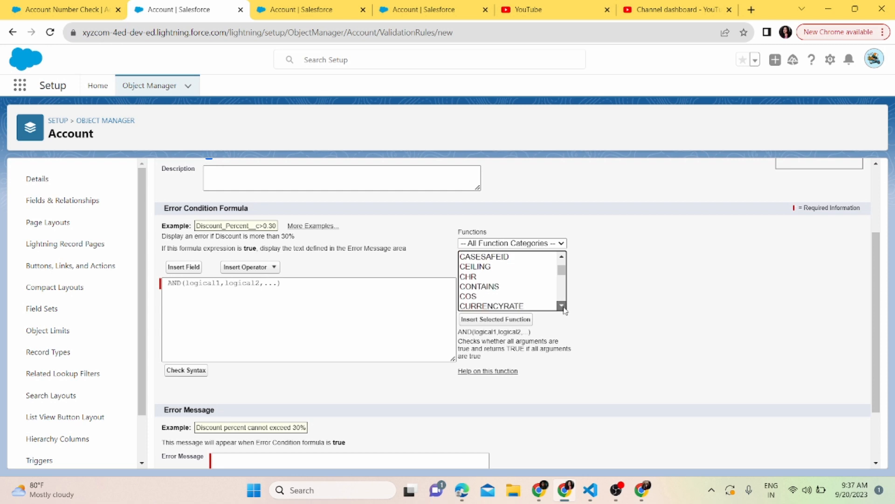
click(563, 307)
click(563, 307)
click(563, 307)
click(564, 306)
click(564, 307)
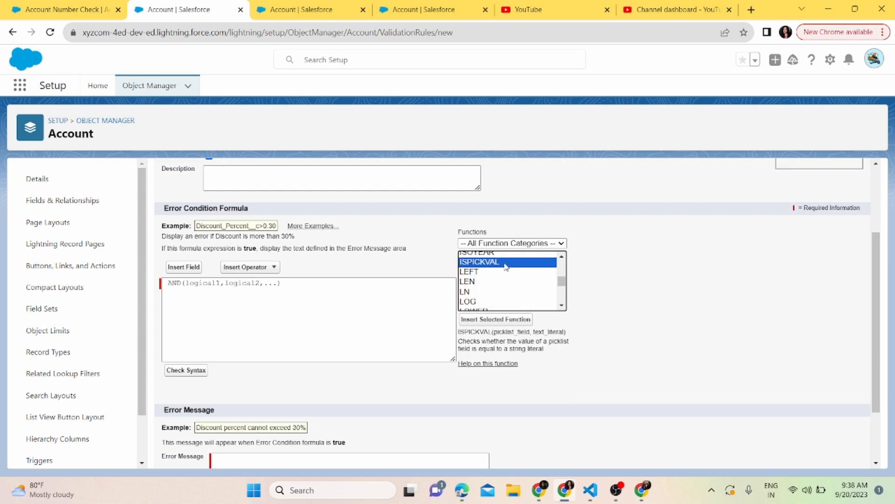
click(503, 320)
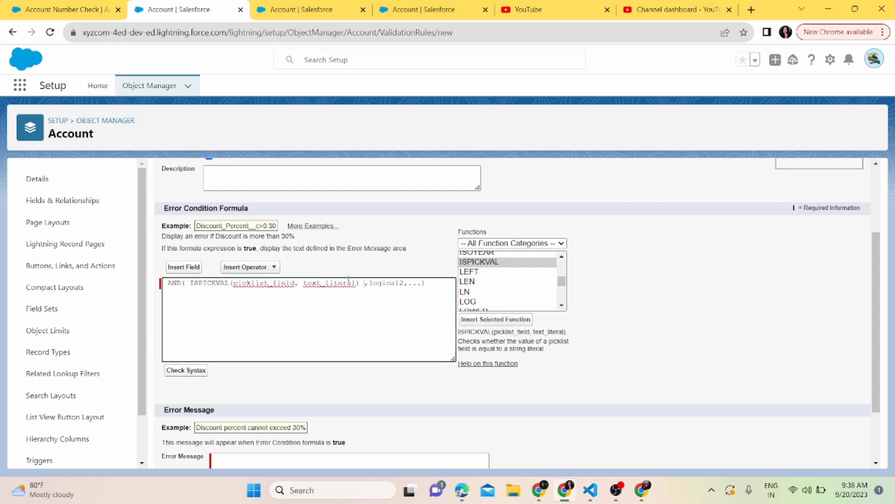
Replace the picklist_field placeholder in ISPICKVAL with the Account field Approval status (Approval_status__c)
drag(364, 285, 189, 282)
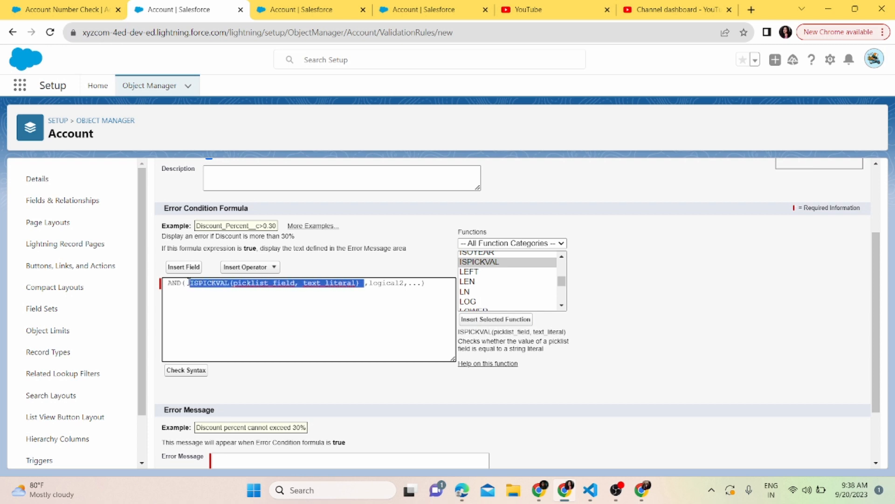
double_click(265, 283)
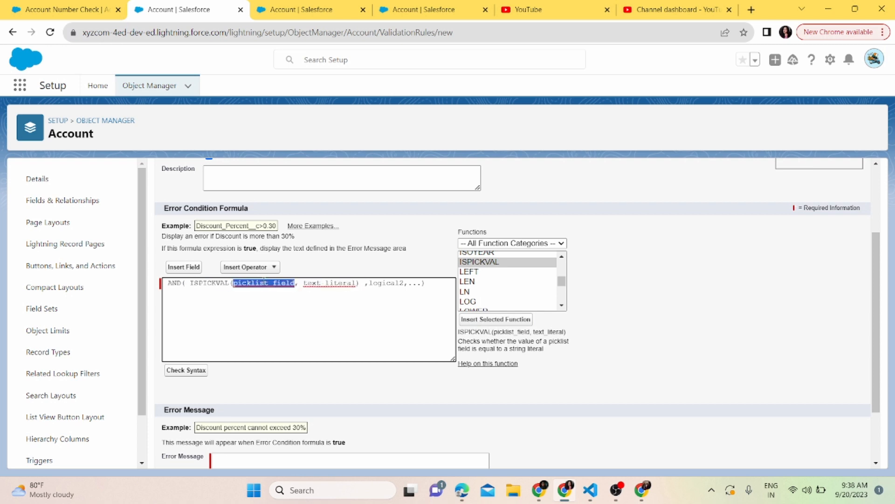
click(185, 267)
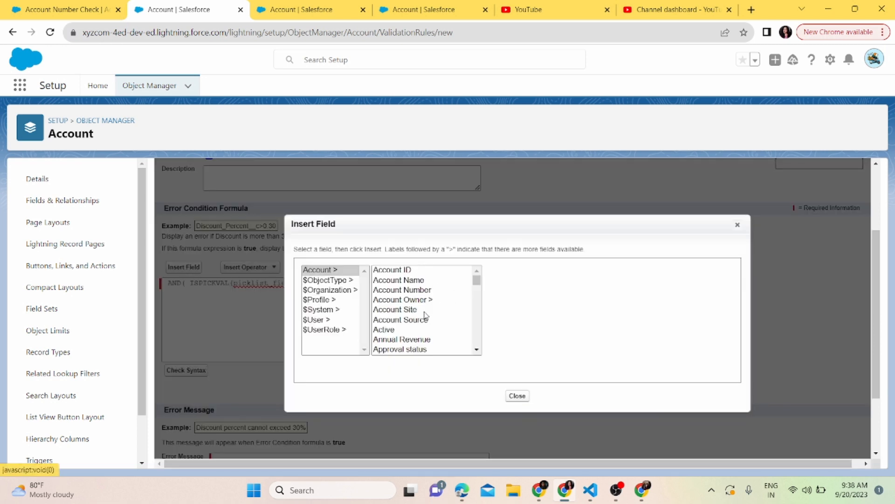
click(477, 350)
click(477, 349)
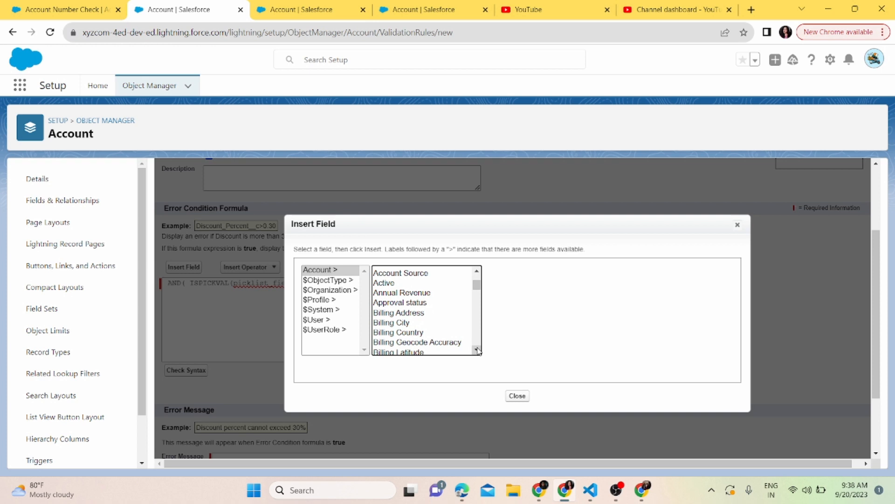
click(404, 303)
click(531, 334)
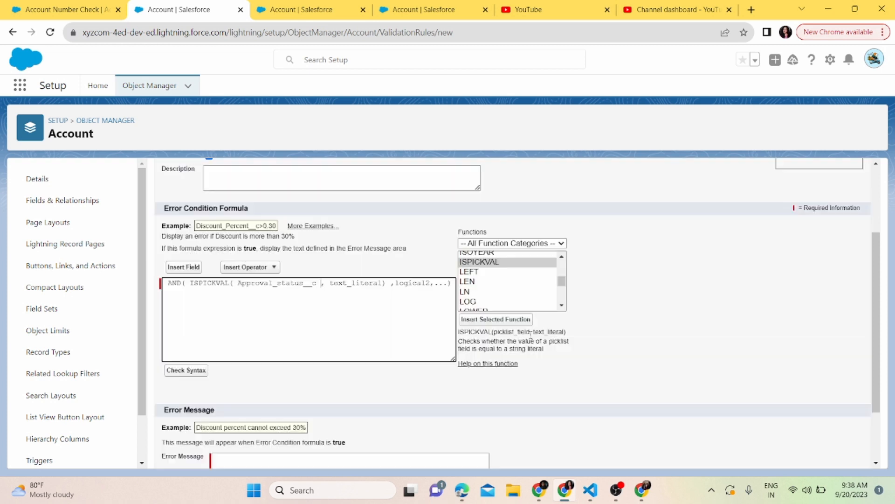
Replace the text_literal placeholder in ISPICKVAL with "Approved" and move the logical2 argument to a new line
double_click(348, 283)
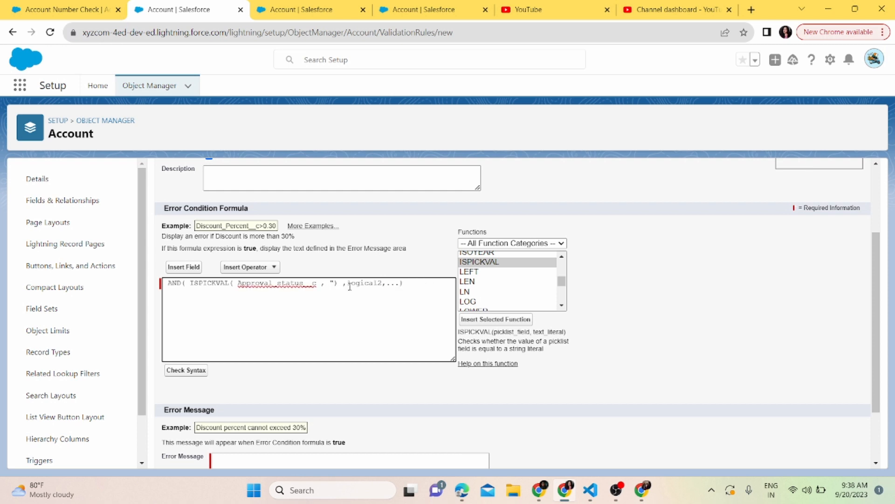
text("Approved)
key(Return)
drag(190, 283, 389, 283)
click(262, 292)
Replace the AND function's logical2 argument with the OR function
double_click(192, 293)
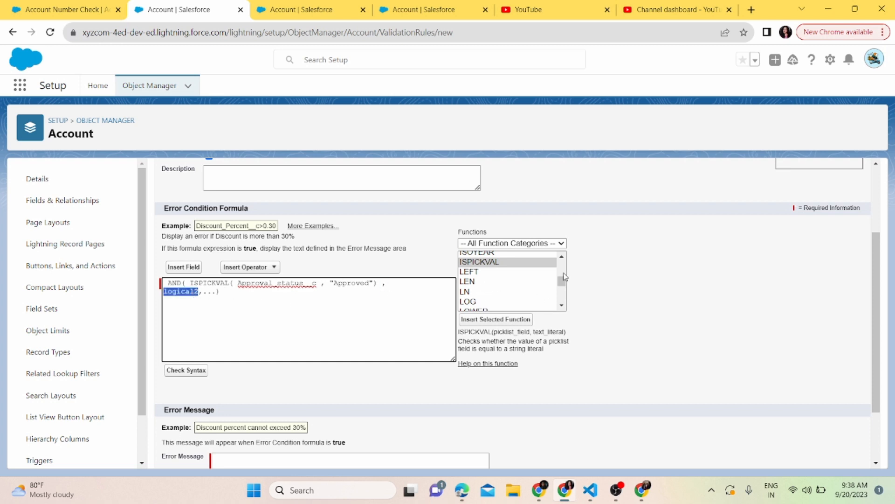
scroll(482, 301, down, 4)
click(482, 296)
click(485, 320)
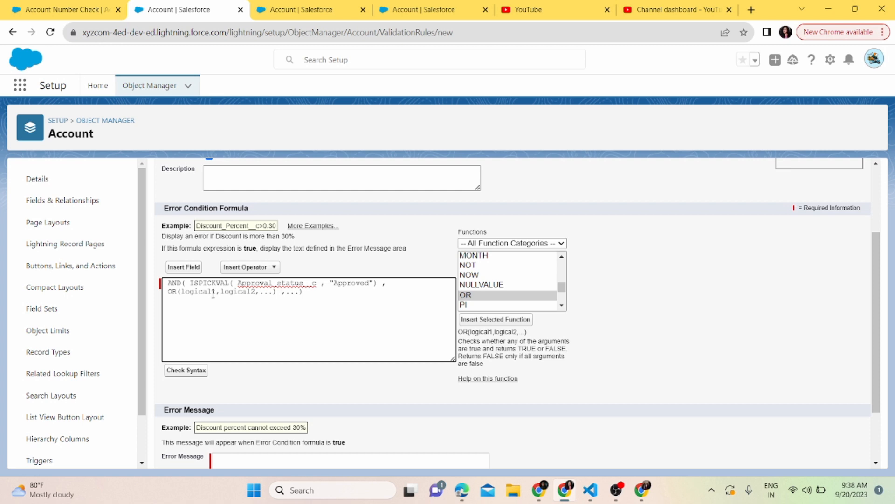
Check the Price field's definition and replace the OR function's logical1 argument with the ISCHANGED function
double_click(200, 291)
double_click(247, 292)
double_click(196, 292)
click(462, 6)
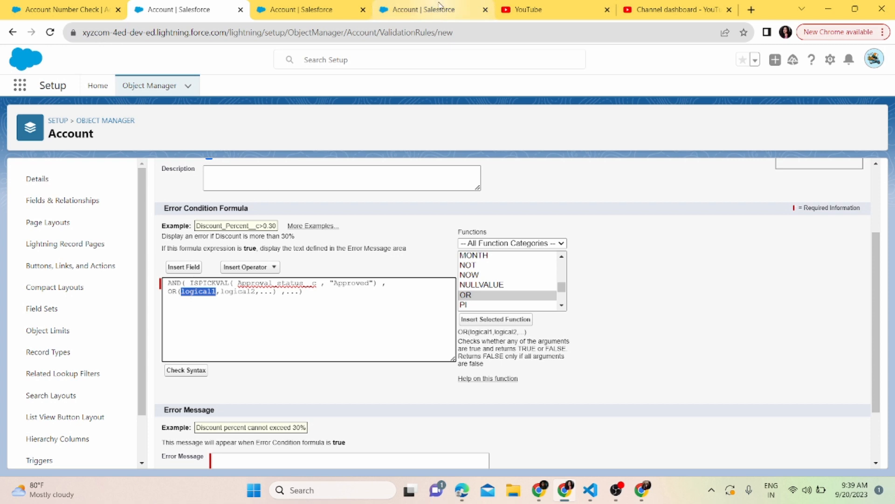
drag(194, 181, 149, 182)
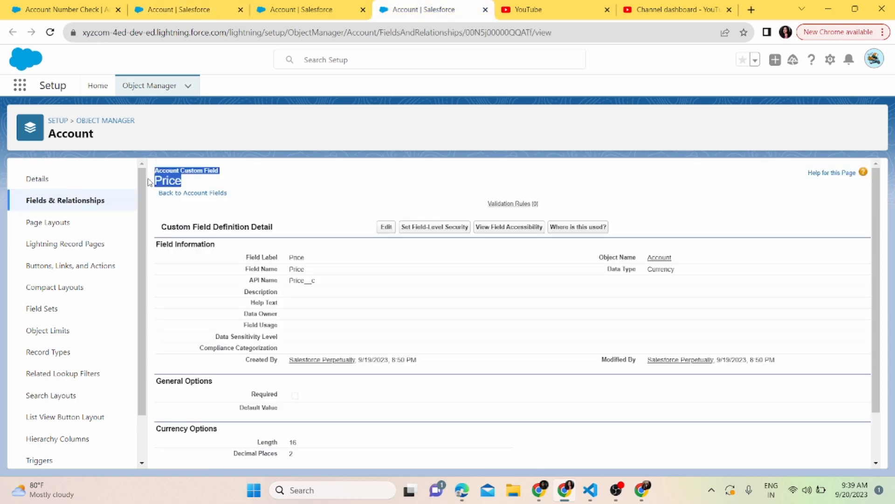
click(179, 9)
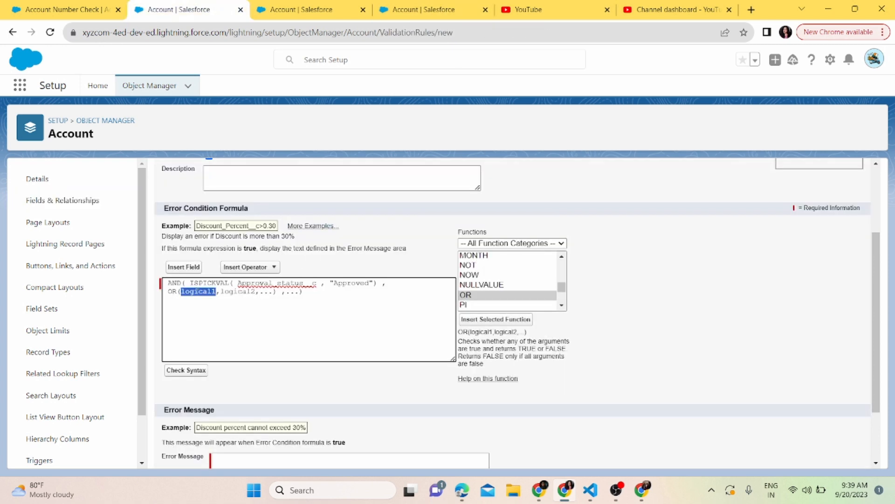
click(562, 306)
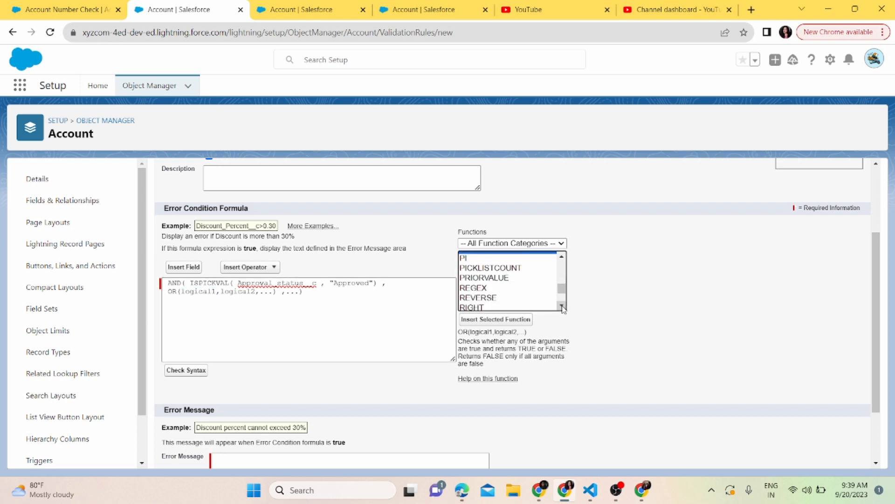
click(562, 307)
click(562, 306)
click(562, 307)
click(562, 306)
click(499, 271)
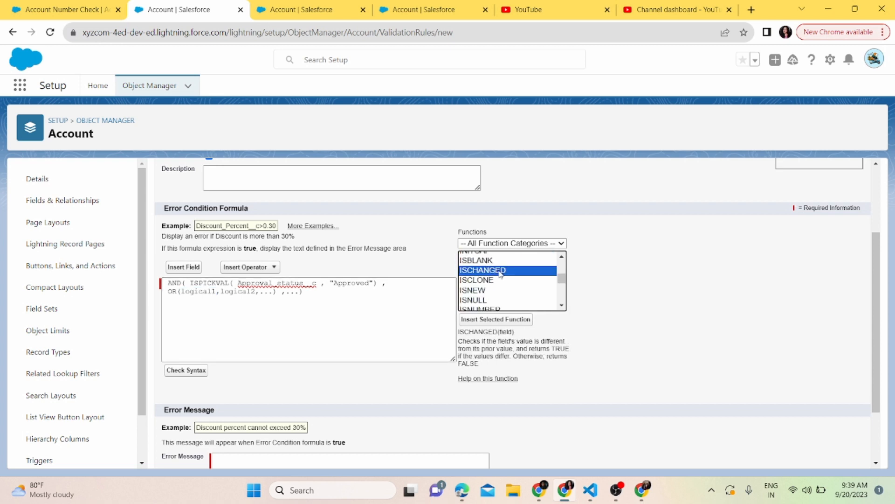
click(500, 321)
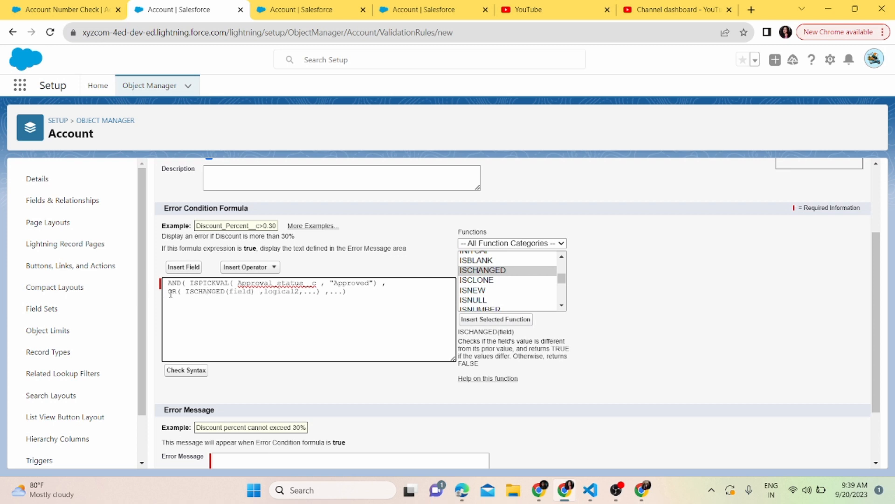
Replace the field placeholder in ISCHANGED with the Account field Price (Price__c)
double_click(240, 291)
click(183, 266)
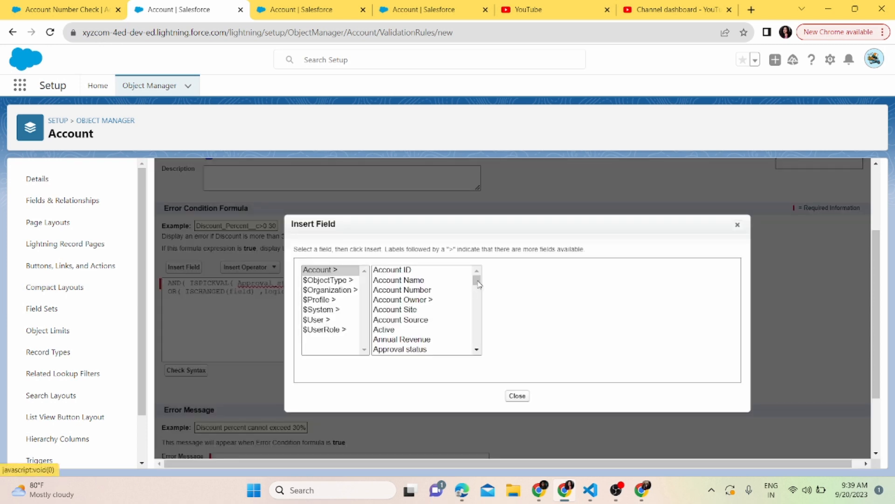
drag(478, 283, 477, 328)
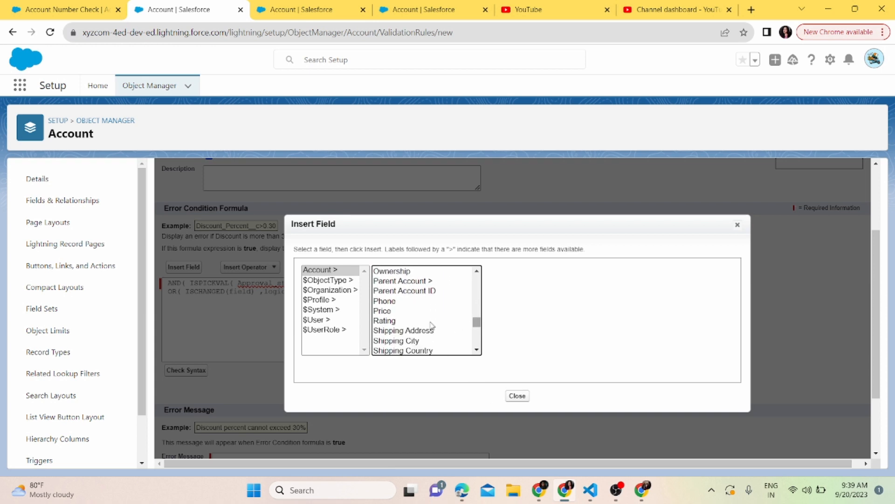
click(389, 311)
click(524, 337)
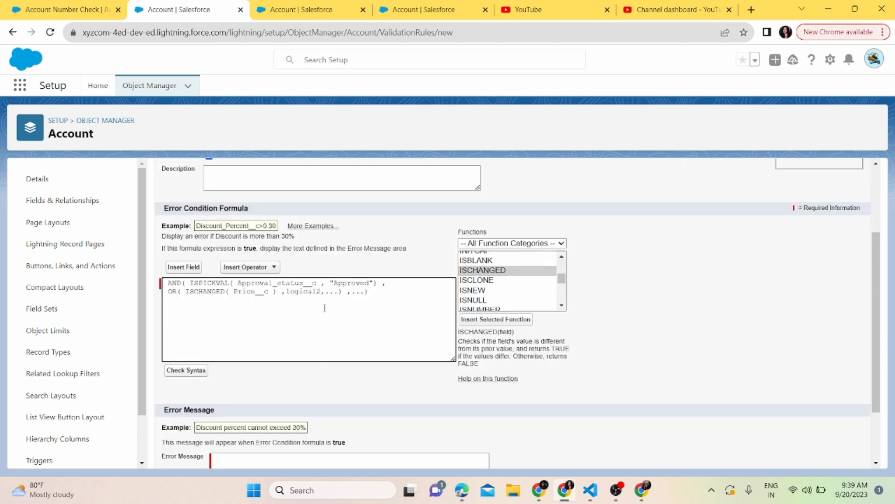
Remove the leftover placeholder arguments from OR and AND, put each closing parenthesis on its own line, and check the formula's syntax
drag(282, 293, 339, 293)
key(BackSpace)
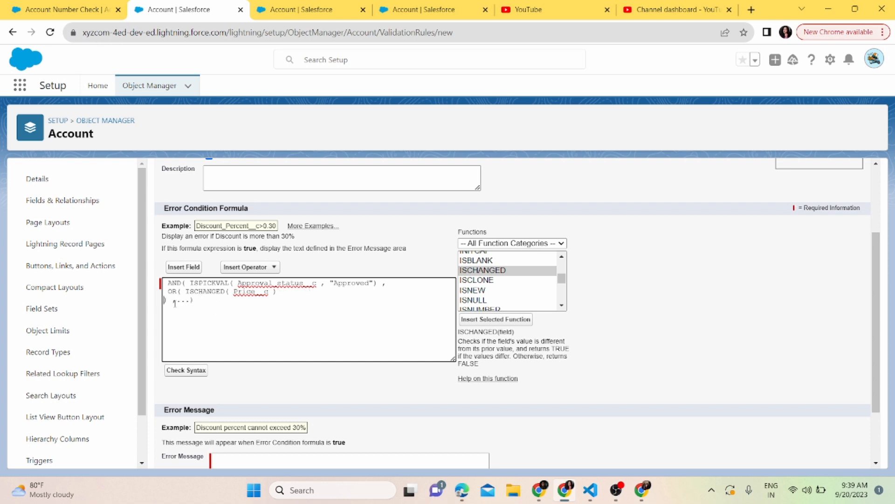
drag(171, 301, 193, 301)
key(BackSpace)
key(BackSpace)
click(182, 373)
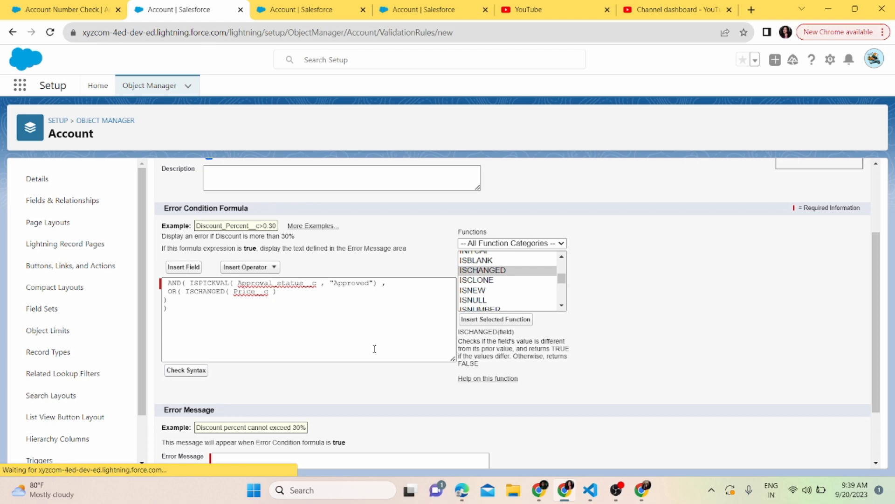
Review the error condition formula: the ISPICKVAL approval condition, the OR with ISCHANGED on Price, and the enclosing AND
drag(876, 191, 860, 281)
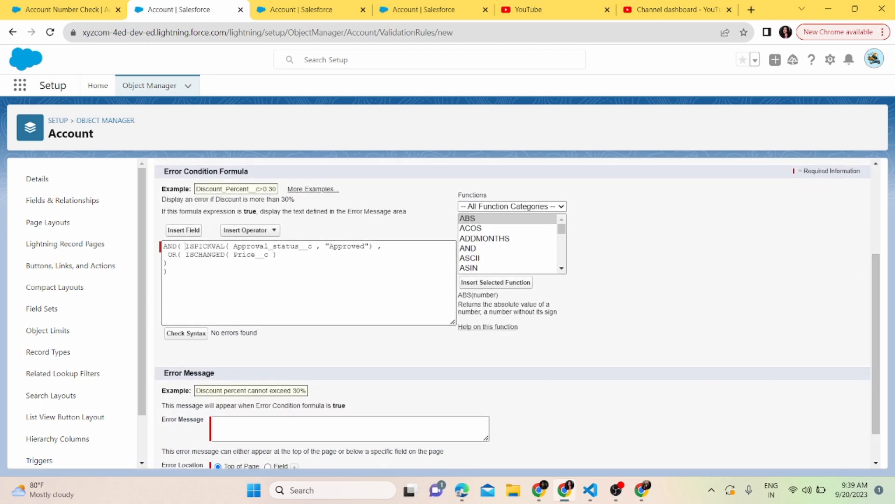
drag(185, 246, 292, 252)
drag(359, 253, 373, 247)
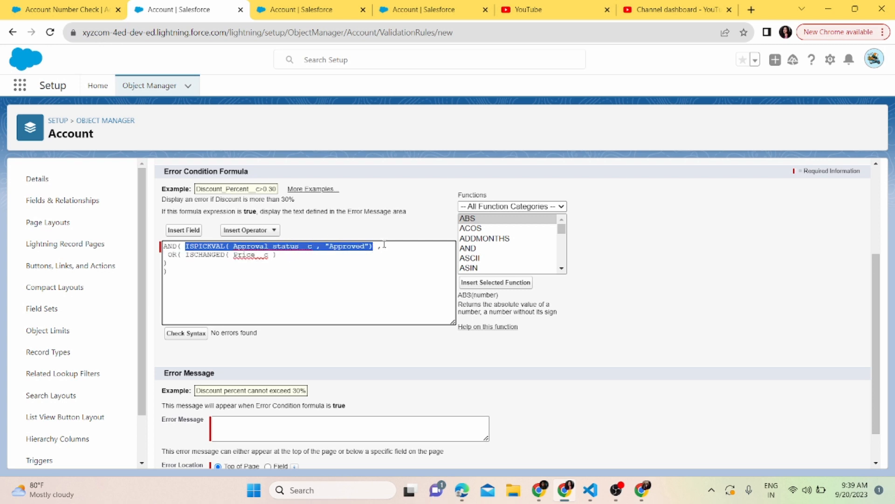
drag(168, 255, 277, 256)
click(251, 269)
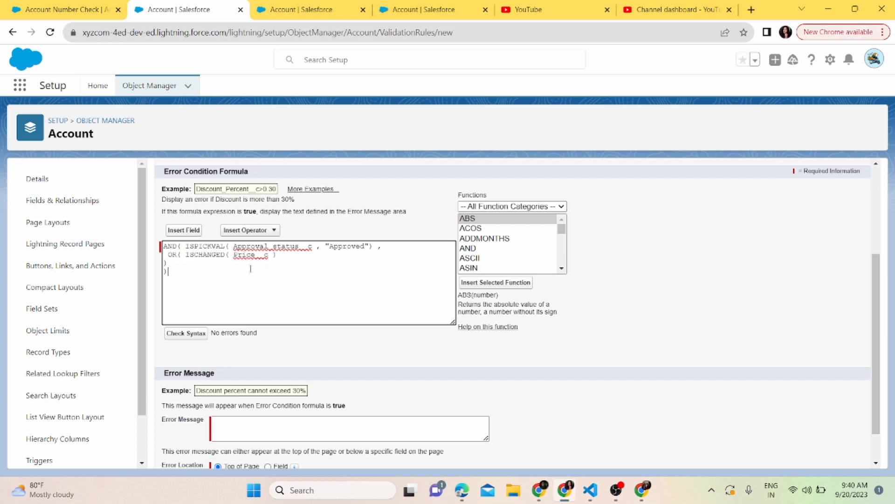
drag(177, 246, 282, 262)
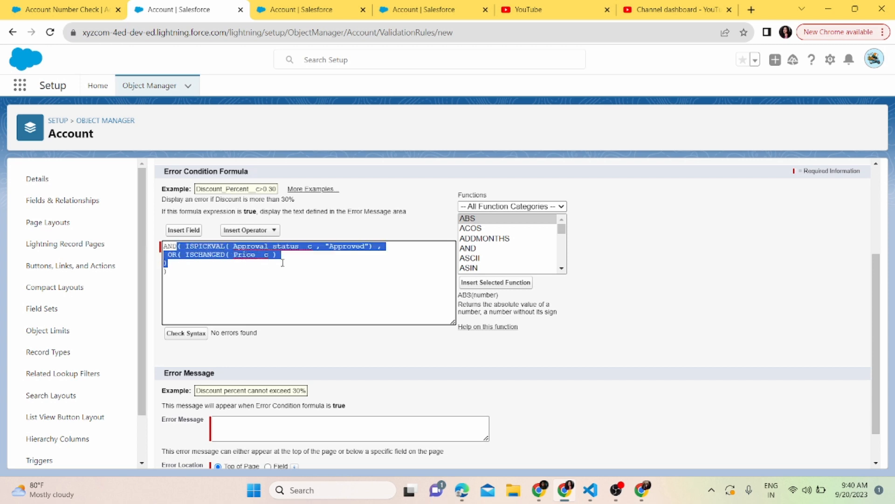
double_click(168, 247)
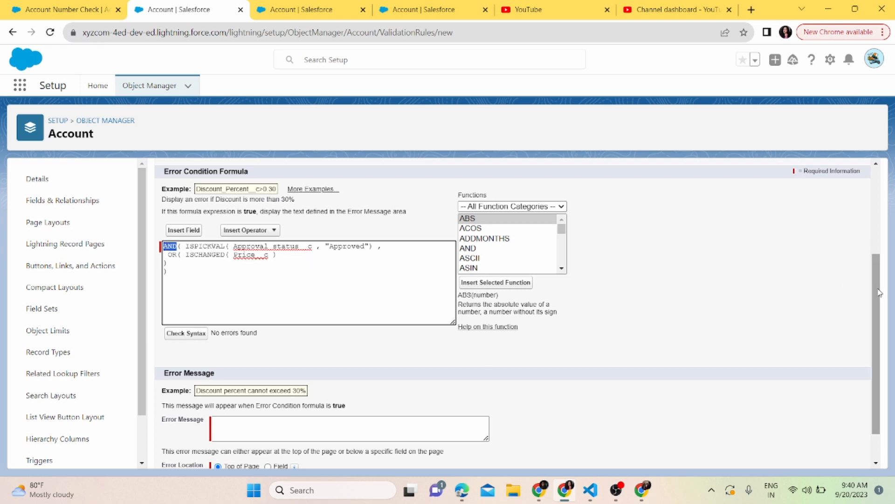
Set the error message to "Price cannot be changed because account is already approved." and save the validation rule
scroll(879, 293, down, 2)
click(340, 381)
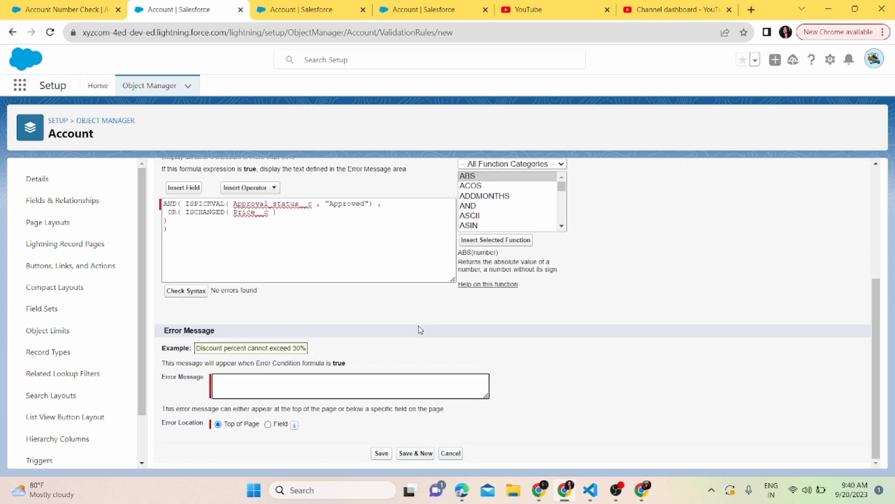
text(Price cannot be changed because ad)
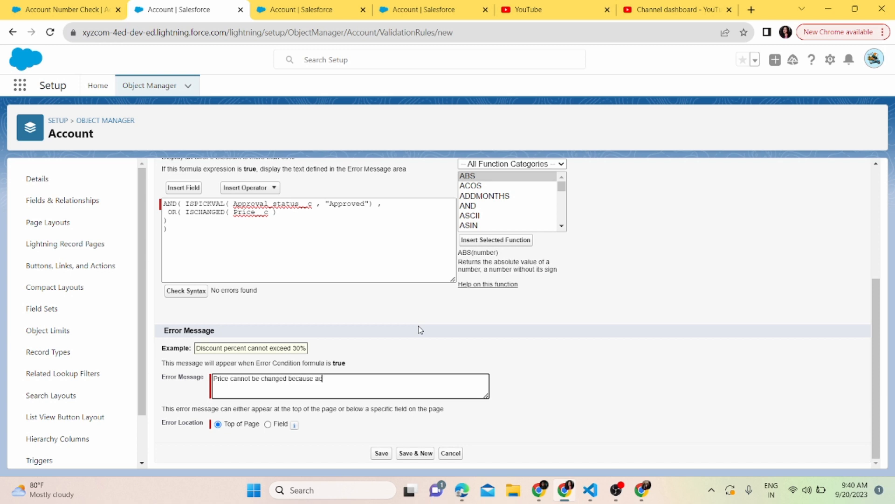
text(count is already approved.)
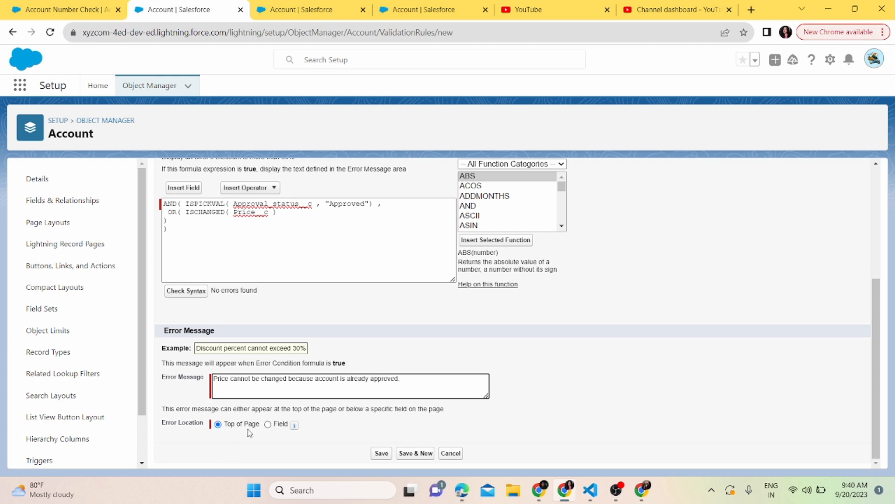
click(381, 454)
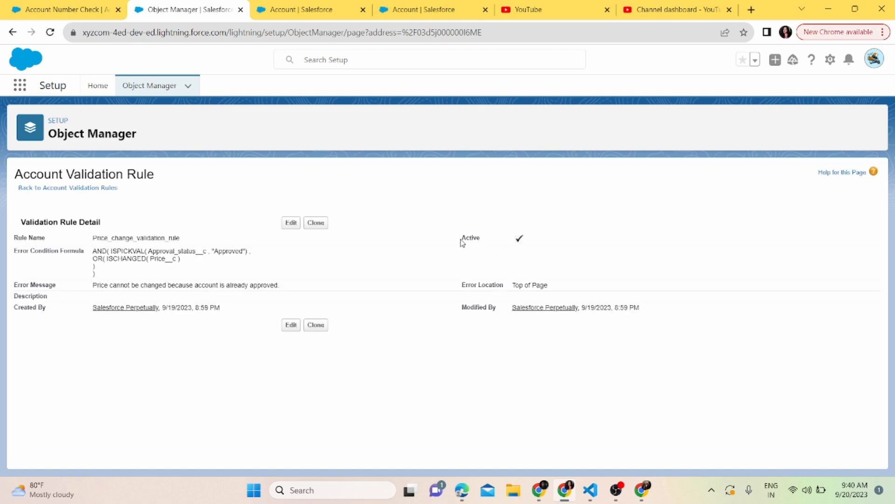
drag(461, 239, 482, 243)
On the Account Number Check record, set Approval status to Approved and save the record
click(89, 6)
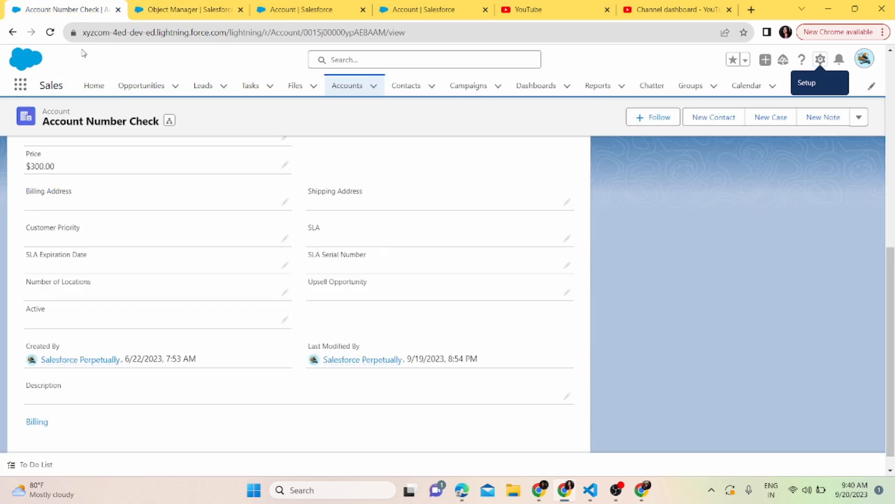
scroll(299, 294, up, 1)
scroll(883, 118, up, 6)
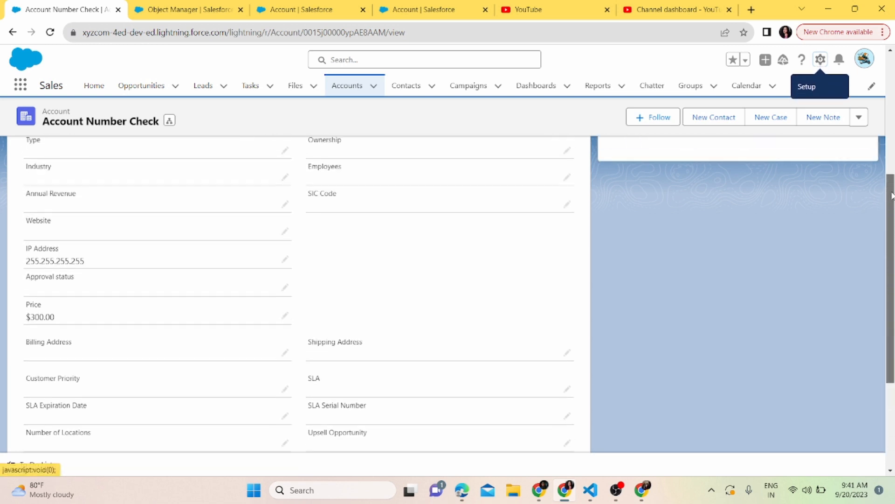
scroll(865, 273, down, 7)
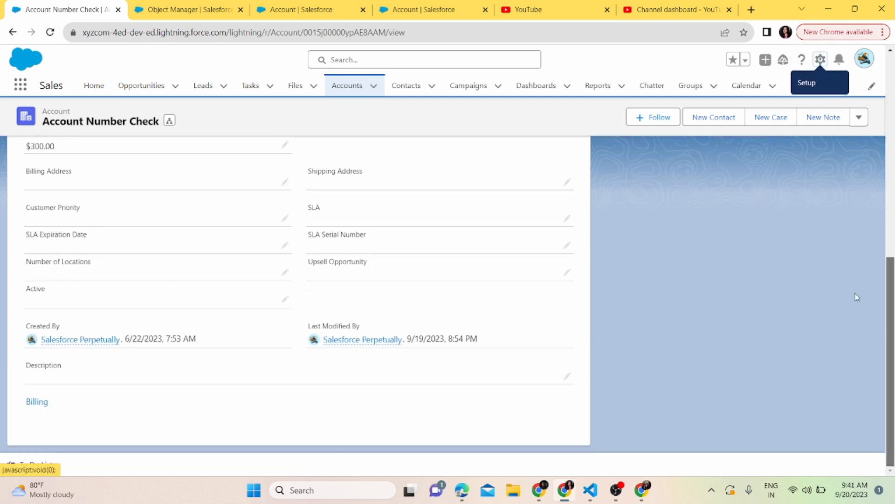
scroll(856, 293, up, 3)
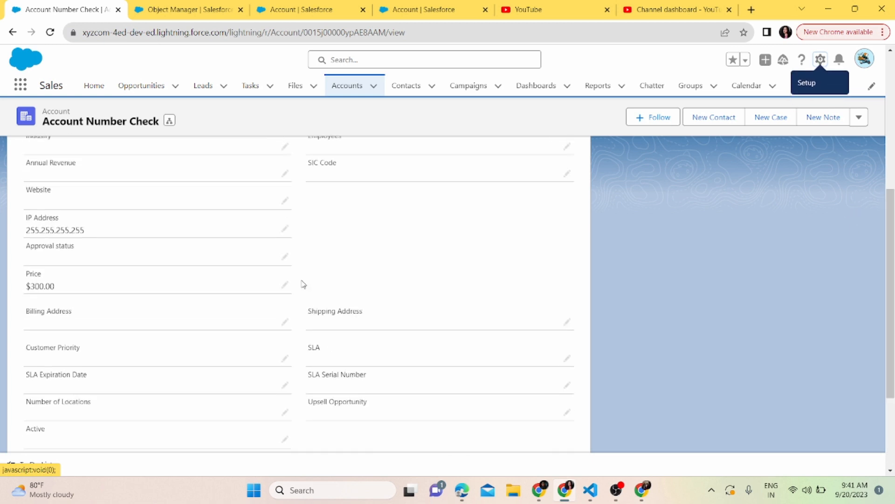
click(285, 257)
click(259, 269)
click(181, 316)
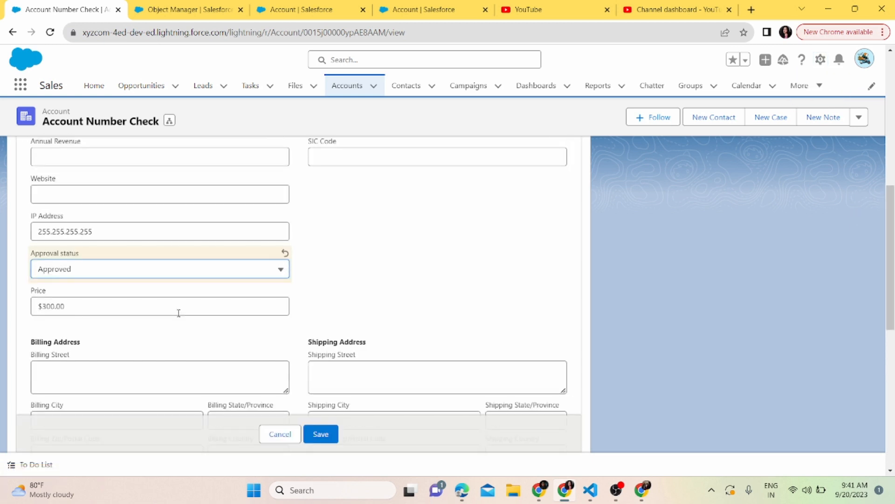
click(326, 434)
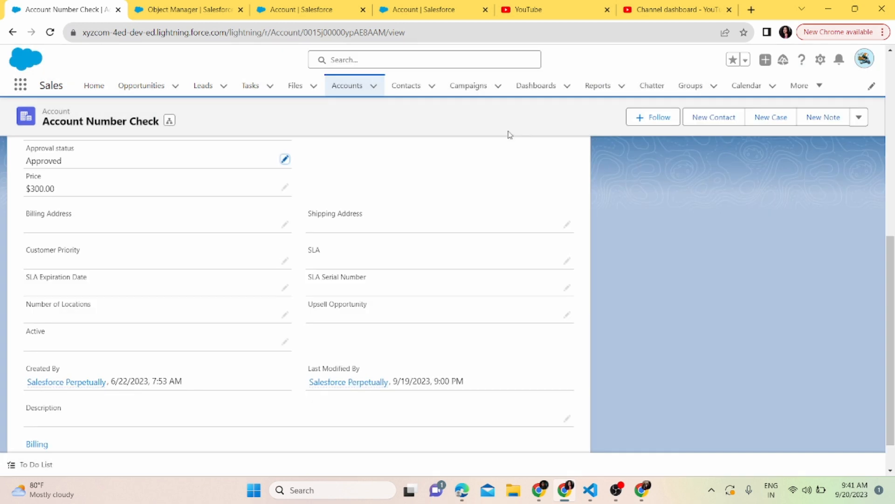
Test the validation rule by trying to save the approved account with Price 3000, read the response, and cancel the edit
click(285, 189)
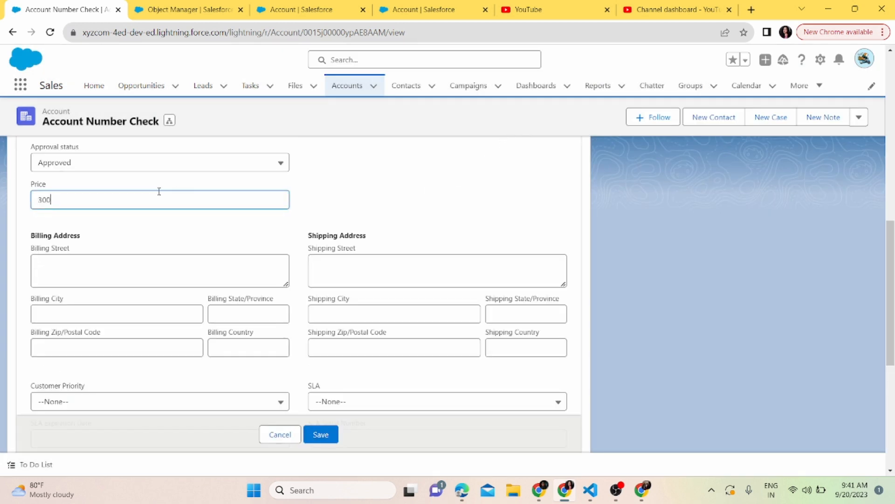
text(0)
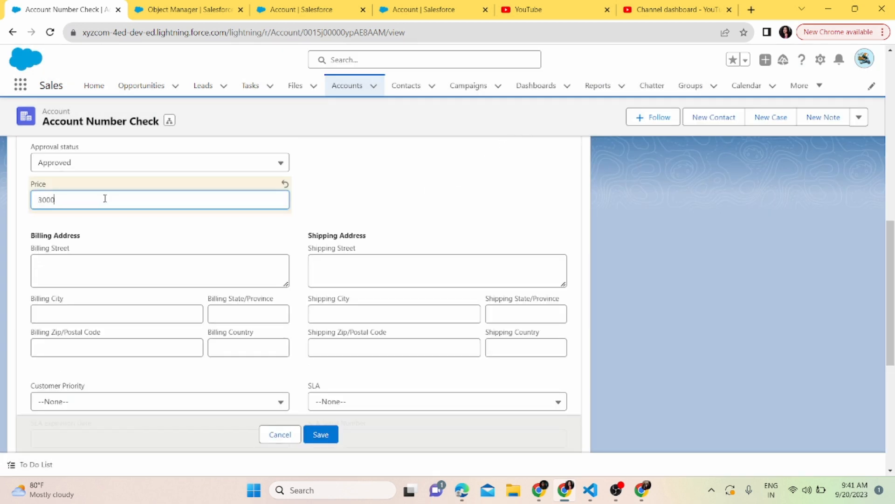
click(323, 439)
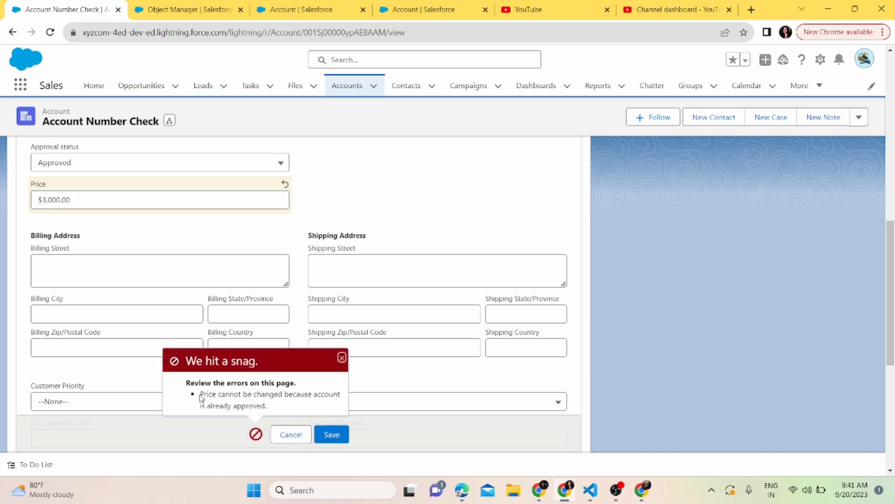
drag(201, 394, 298, 414)
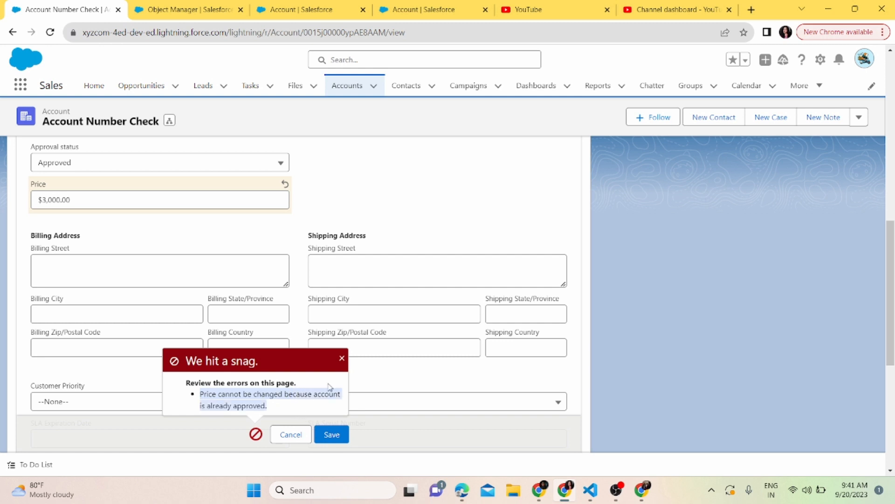
click(290, 437)
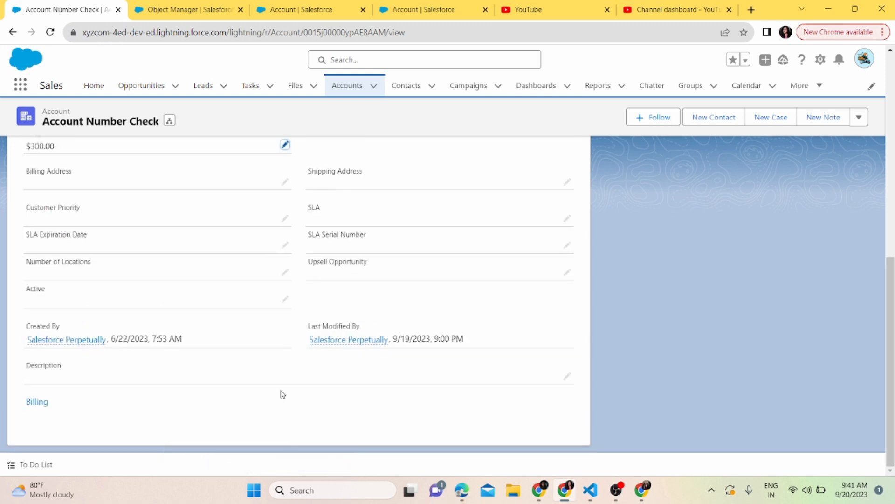
Fill in the approved account's billing street, save the record, and check the Billing Address, Approval status and Price fields
click(286, 182)
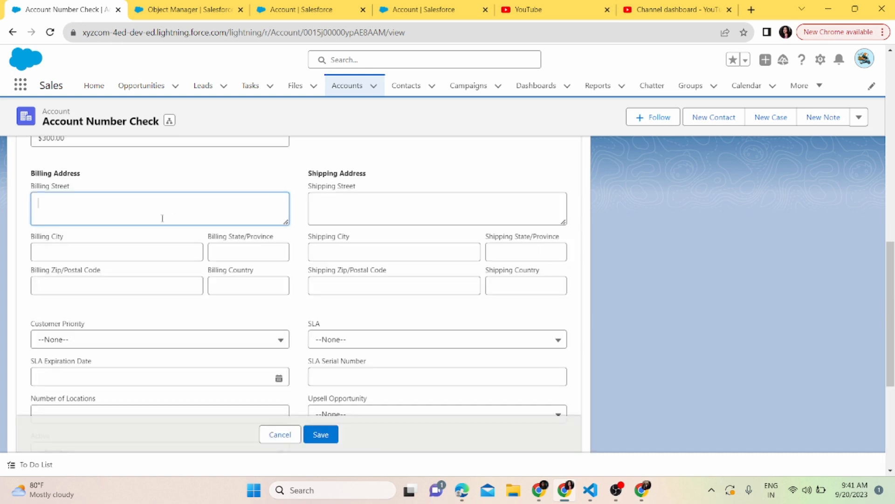
text(De)
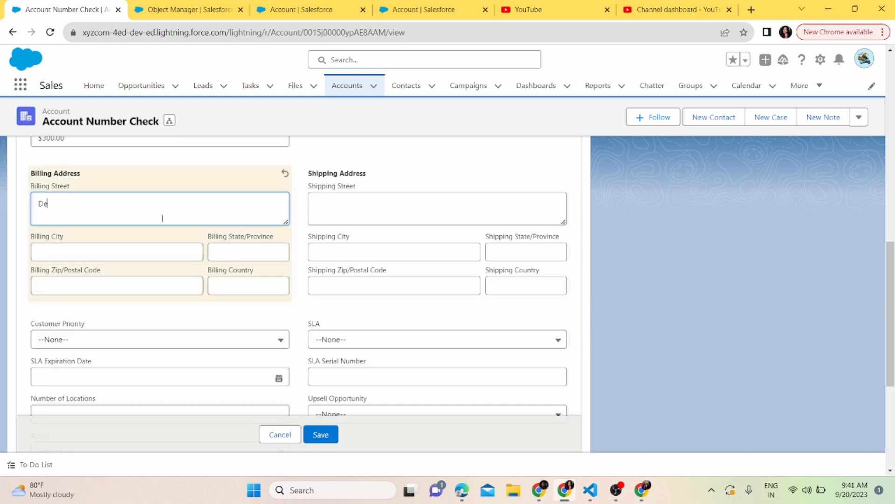
text(hrad)
key(BackSpace)
text(un)
click(321, 435)
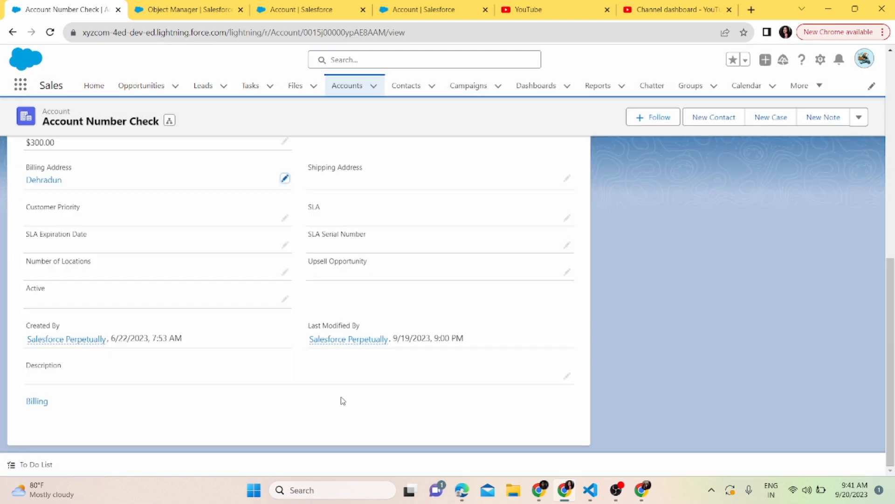
drag(92, 189, 22, 182)
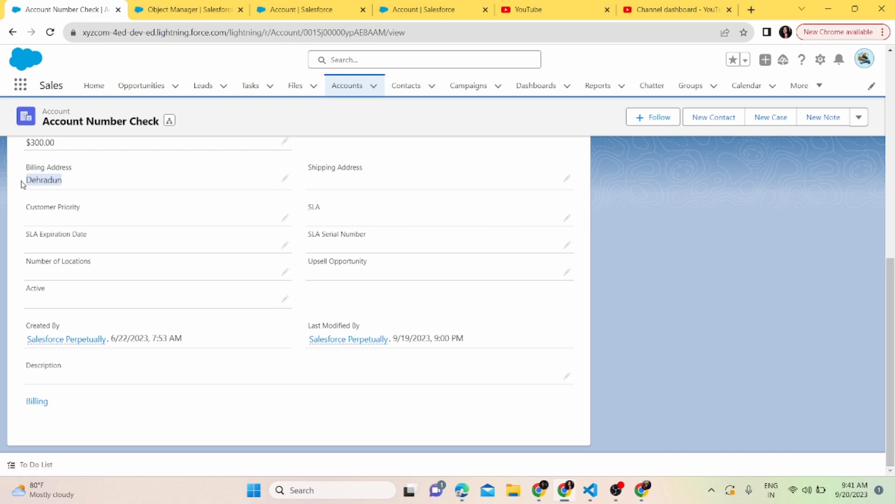
scroll(892, 263, up, 2)
scroll(892, 263, up, 1)
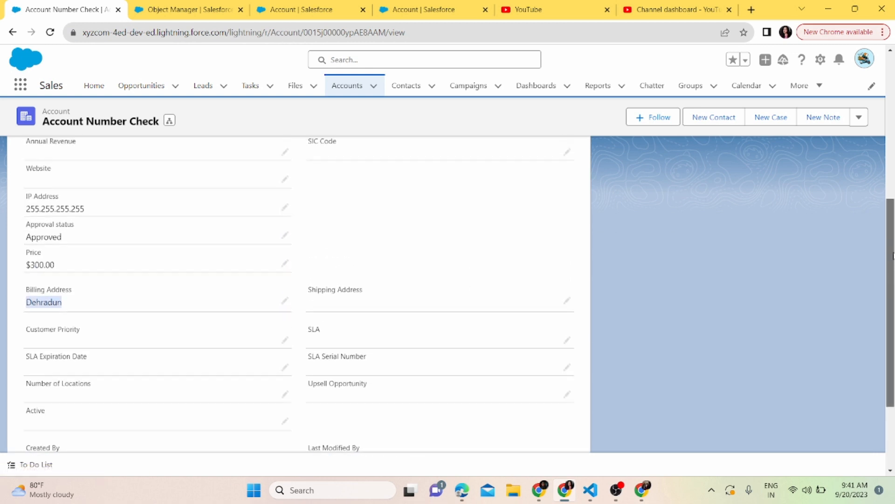